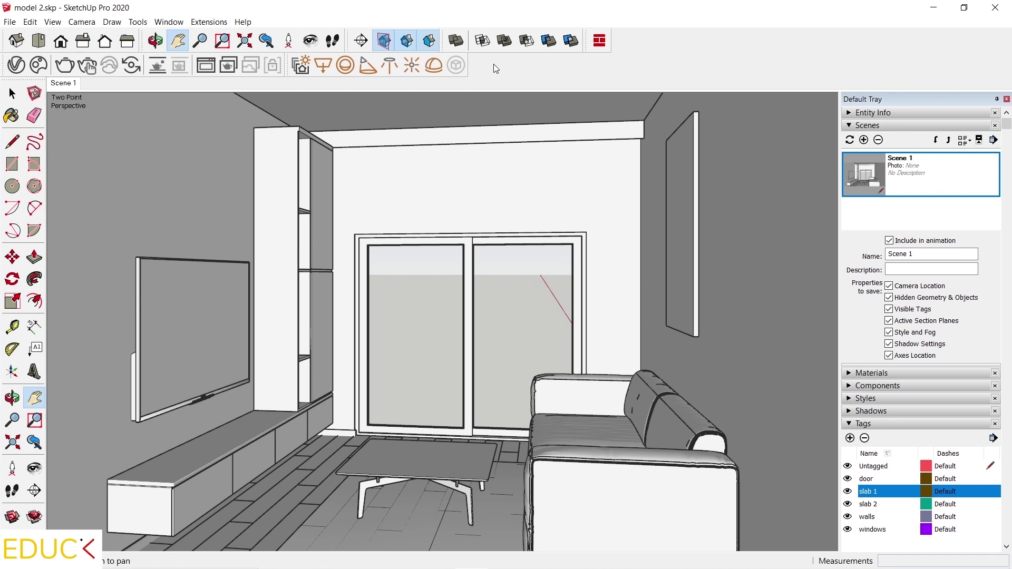
Check which V-Ray toolbars are enabled in the toolbar list.
right_click(496, 68)
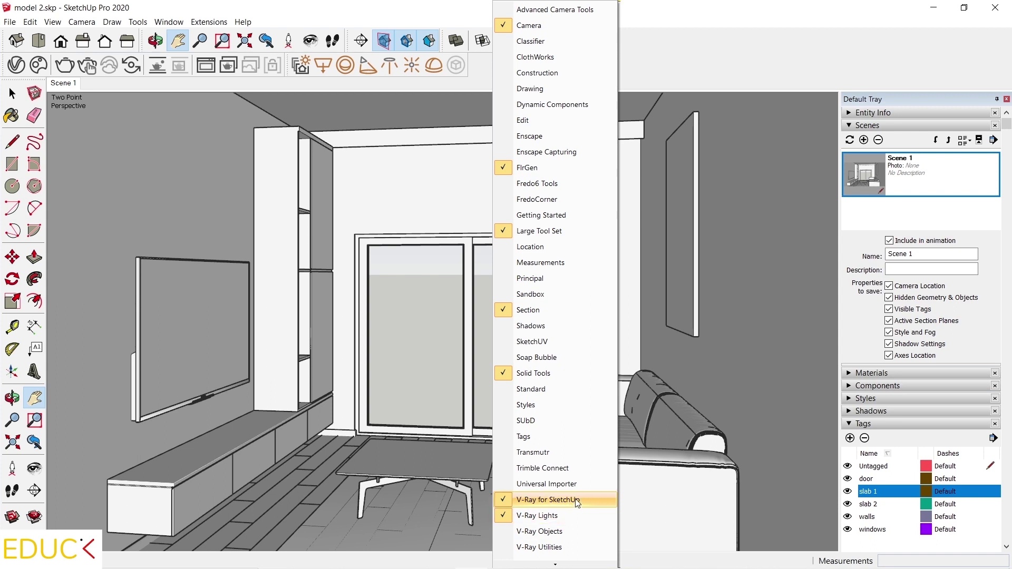
left_click(395, 226)
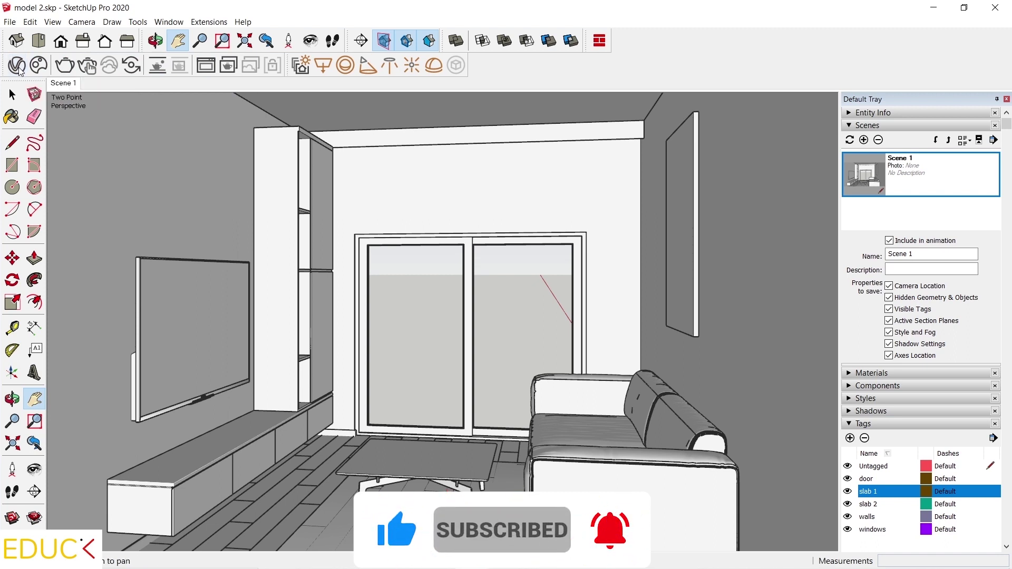
Open the V-Ray Asset Editor, list only the materials, and preview Color M00, Material31 and White with their parameters.
left_click(17, 65)
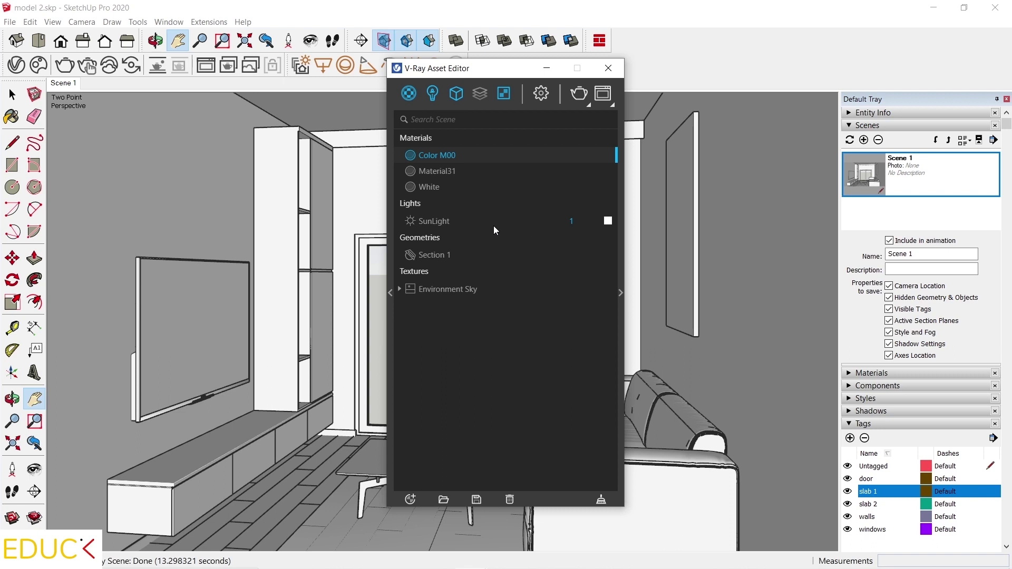
left_click(409, 94)
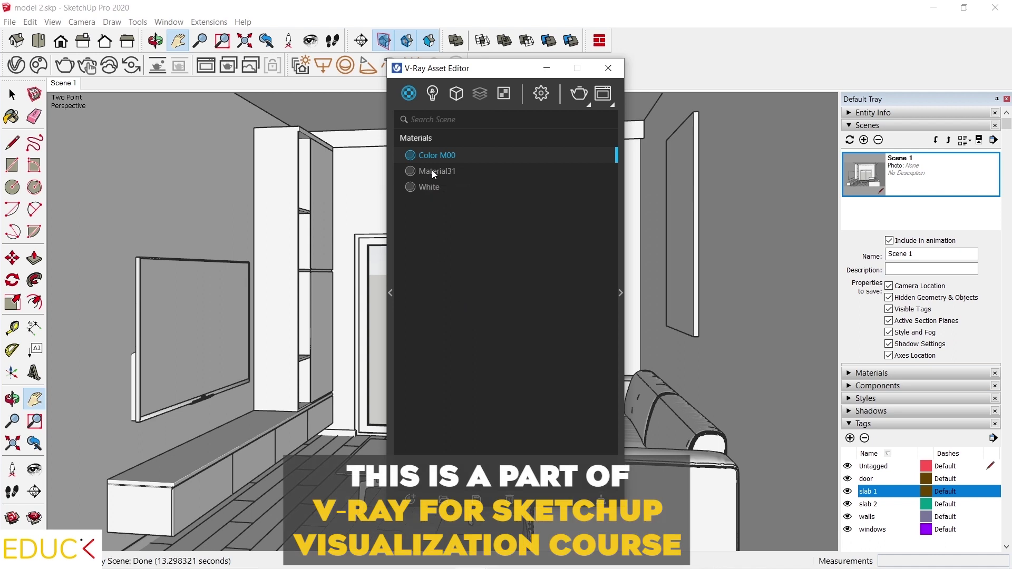
left_click(620, 294)
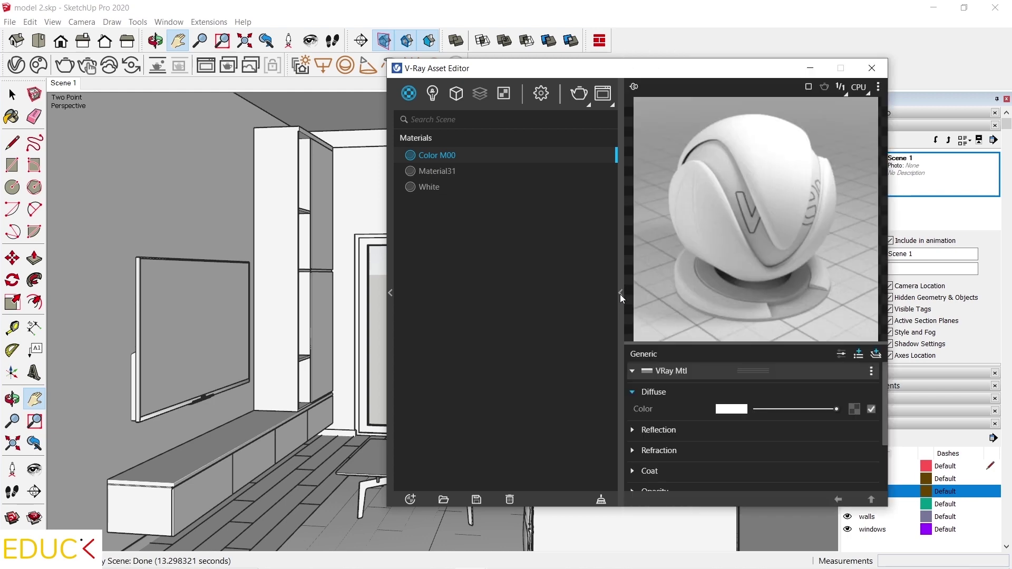
left_click(482, 177)
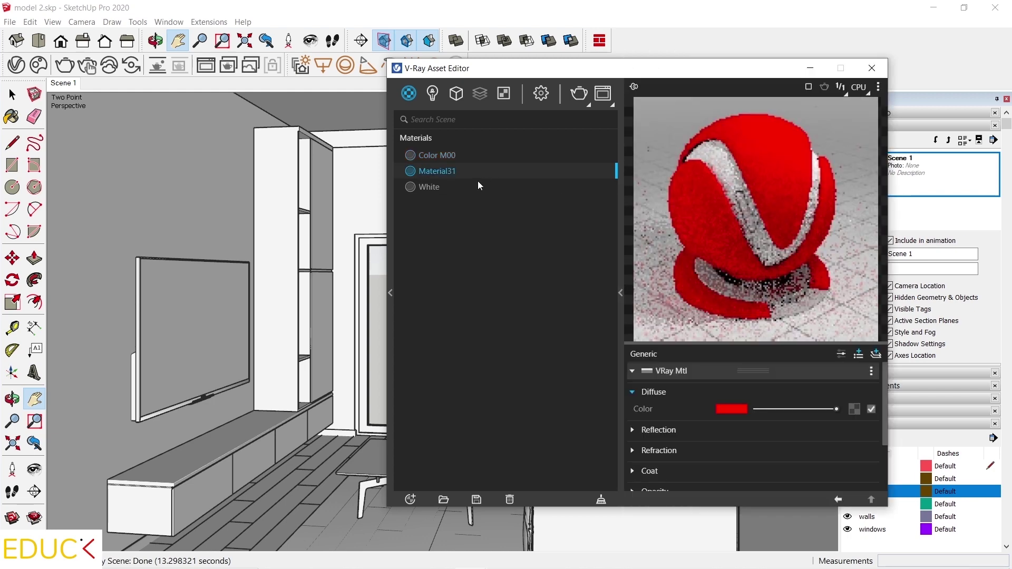
left_click(476, 186)
left_click(468, 155)
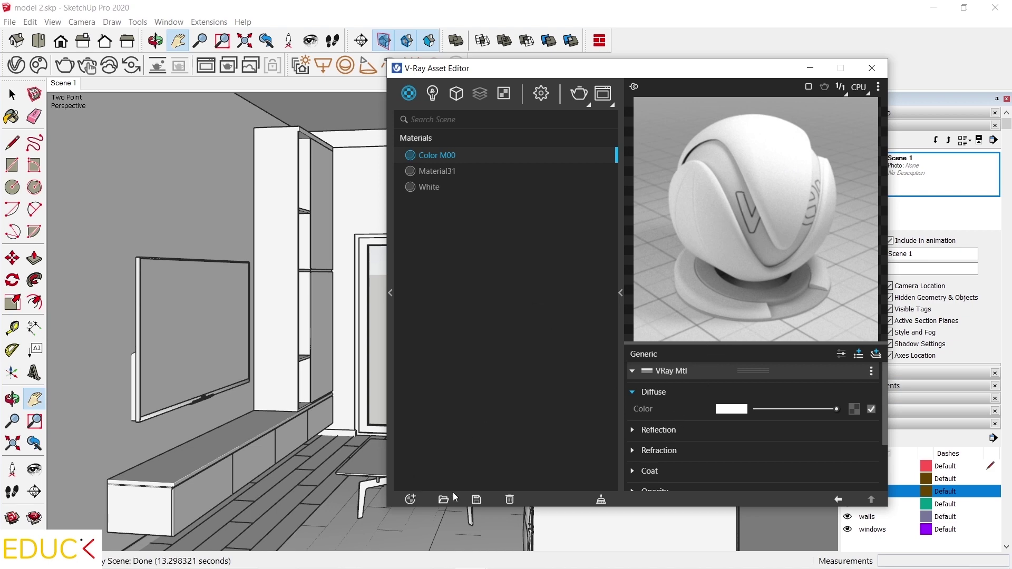
Look through the asset types that can be created and the save-to-file options for the Color M00 material, without saving.
left_click(410, 499)
mouse_move(425, 482)
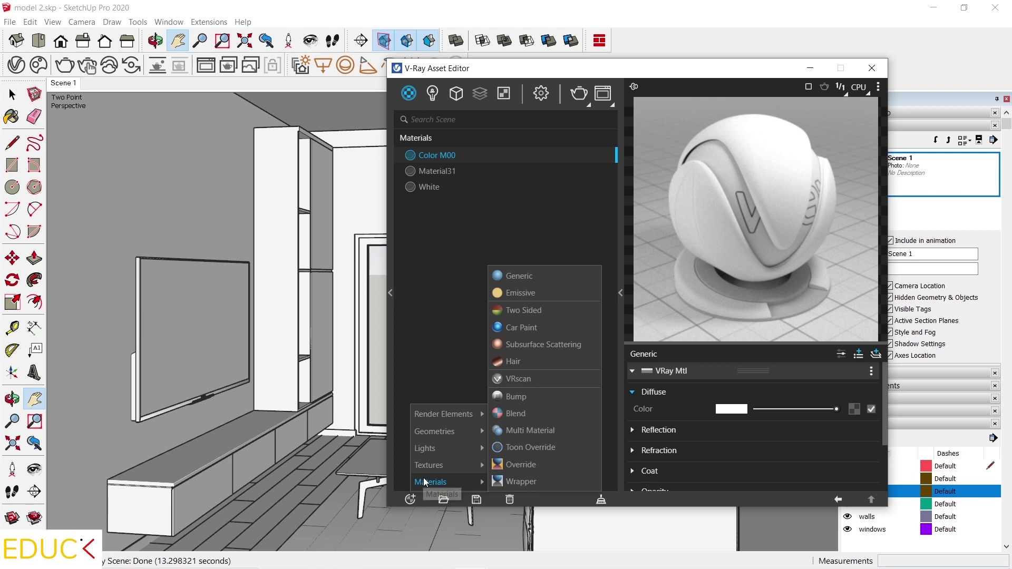
mouse_move(427, 449)
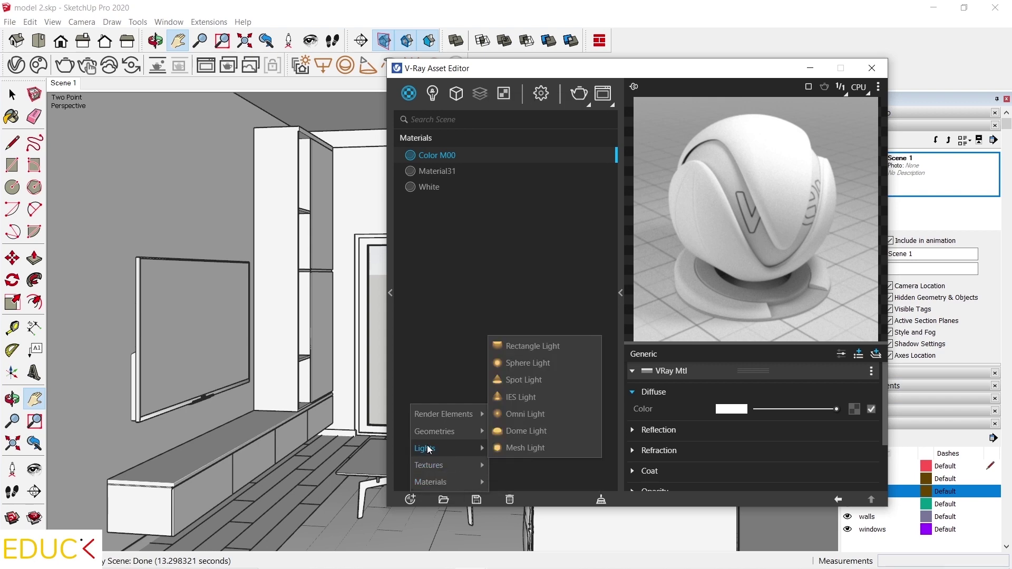
mouse_move(436, 414)
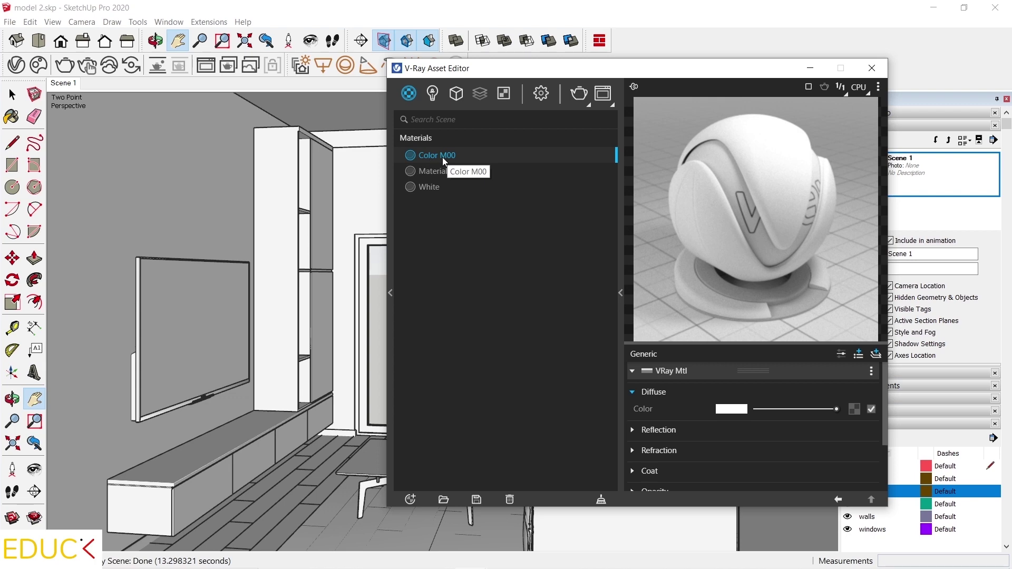
left_click(477, 500)
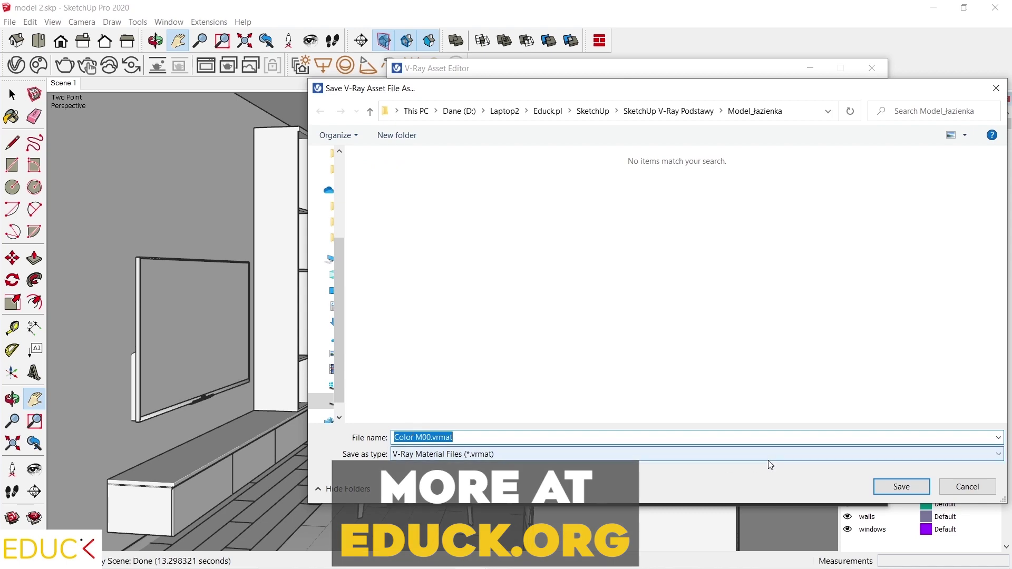
left_click(957, 488)
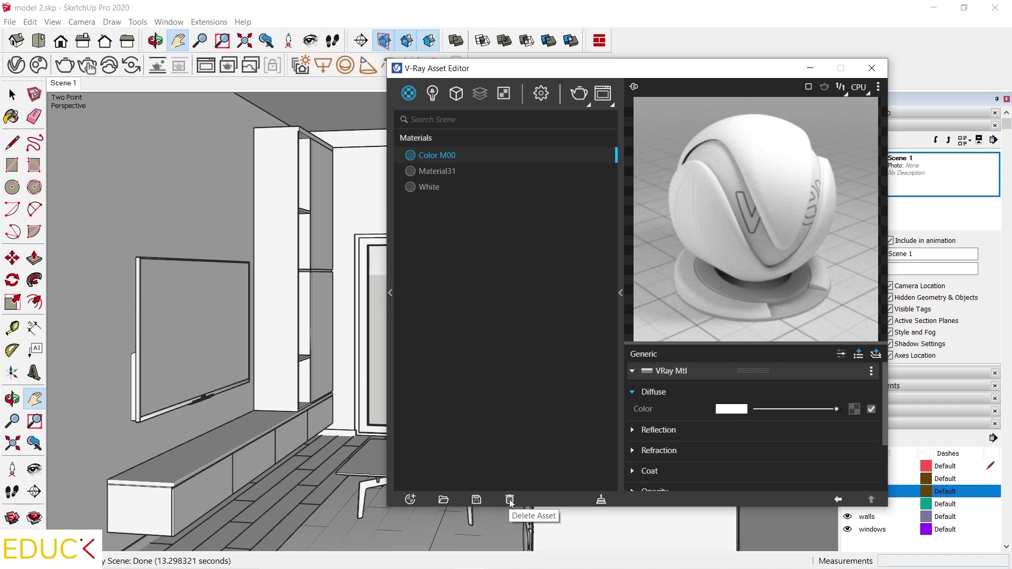
Delete the red Material31 from the scene materials.
left_click(433, 174)
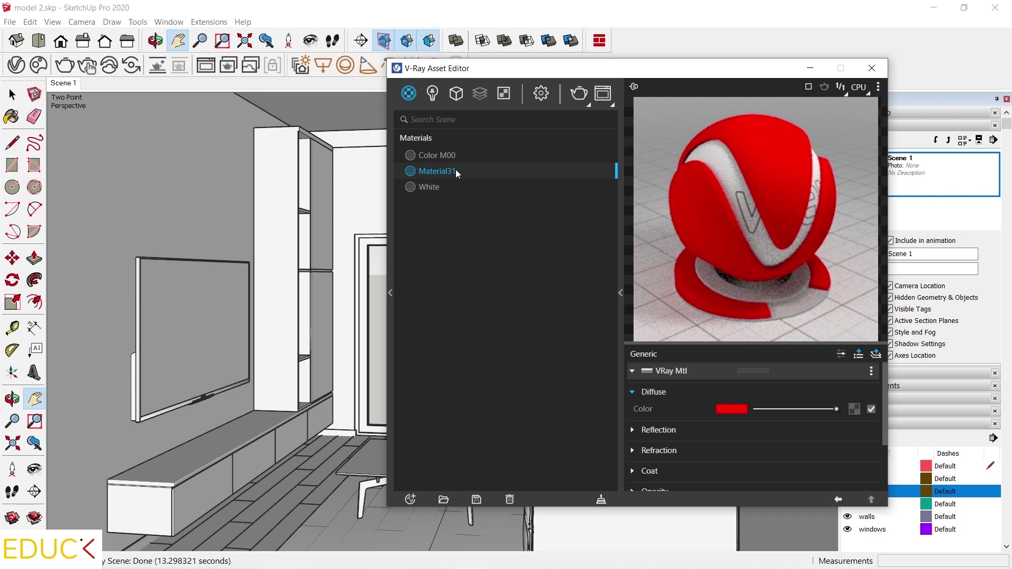
left_click(509, 500)
left_click(536, 293)
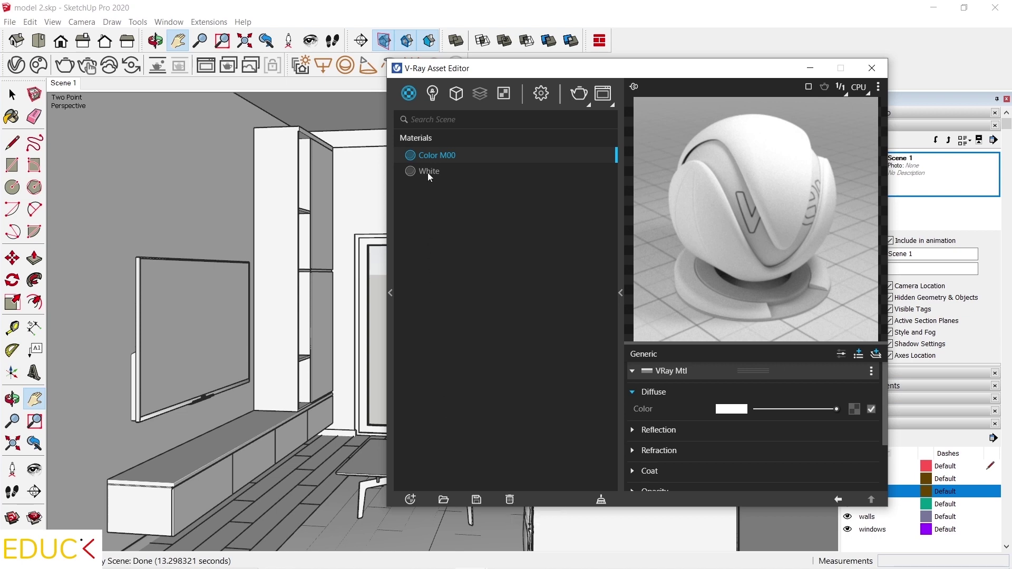
Examine the parameters of the SunLight light and the Section 1 geometry in the Asset Editor.
left_click(433, 94)
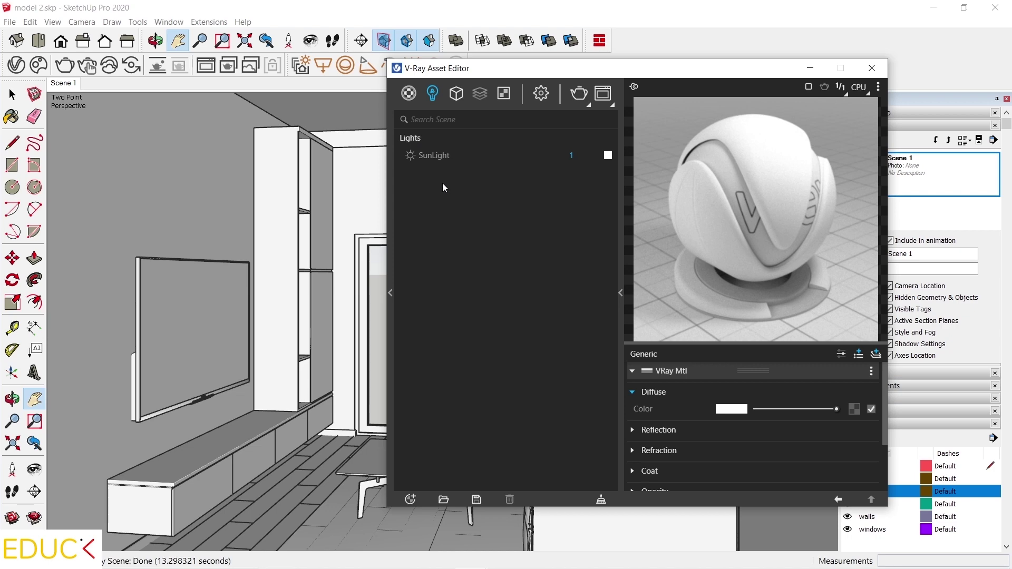
left_click(429, 156)
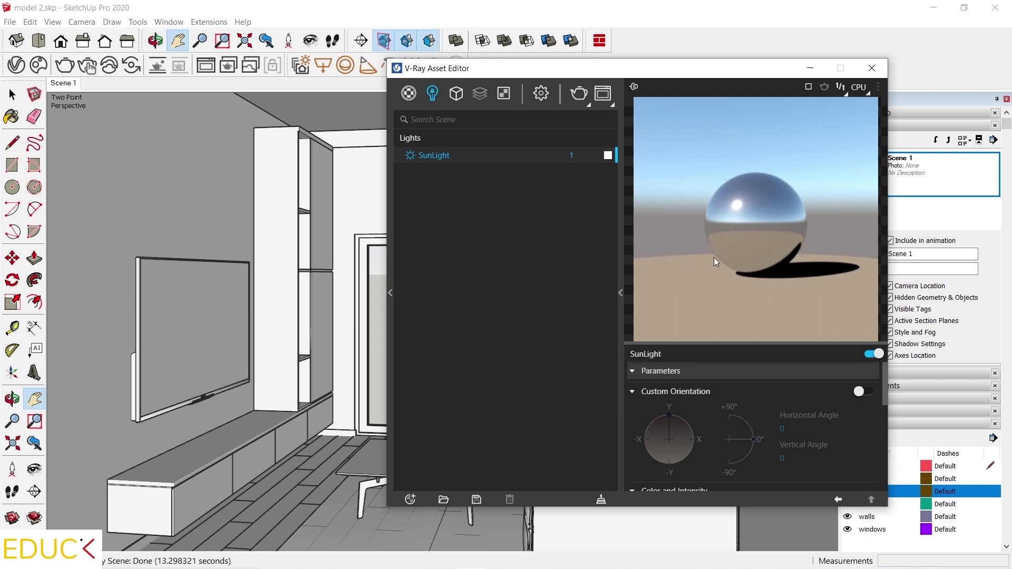
left_click(455, 94)
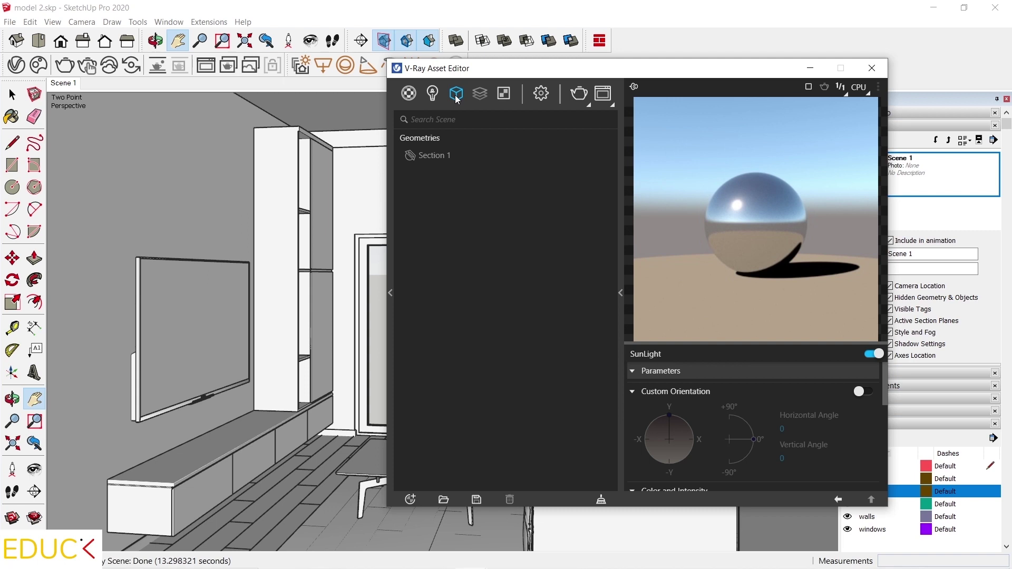
left_click(430, 156)
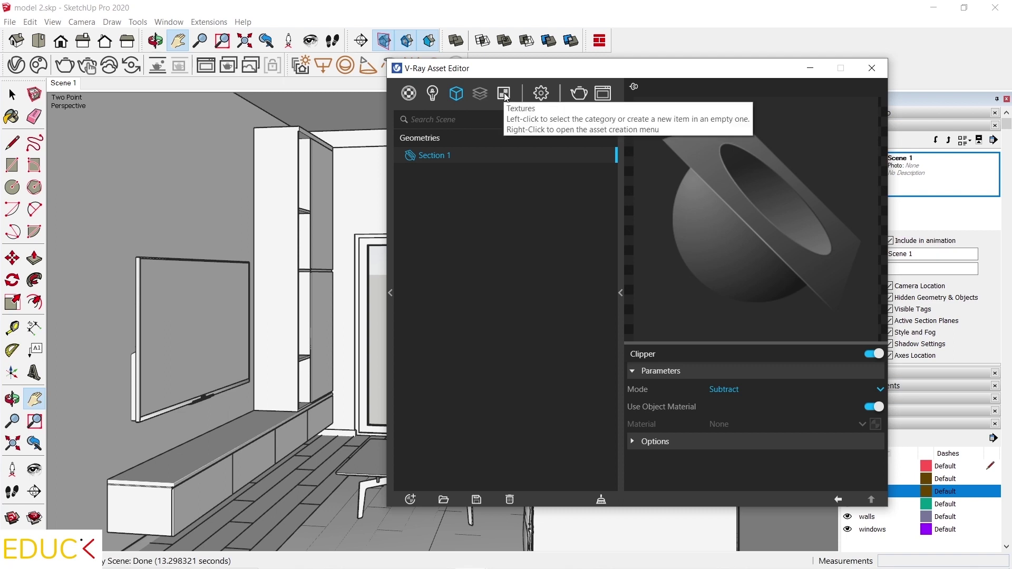
In the render settings, compare the devices available for the RTX and CUDA engines and set the engine to CUDA.
left_click(542, 94)
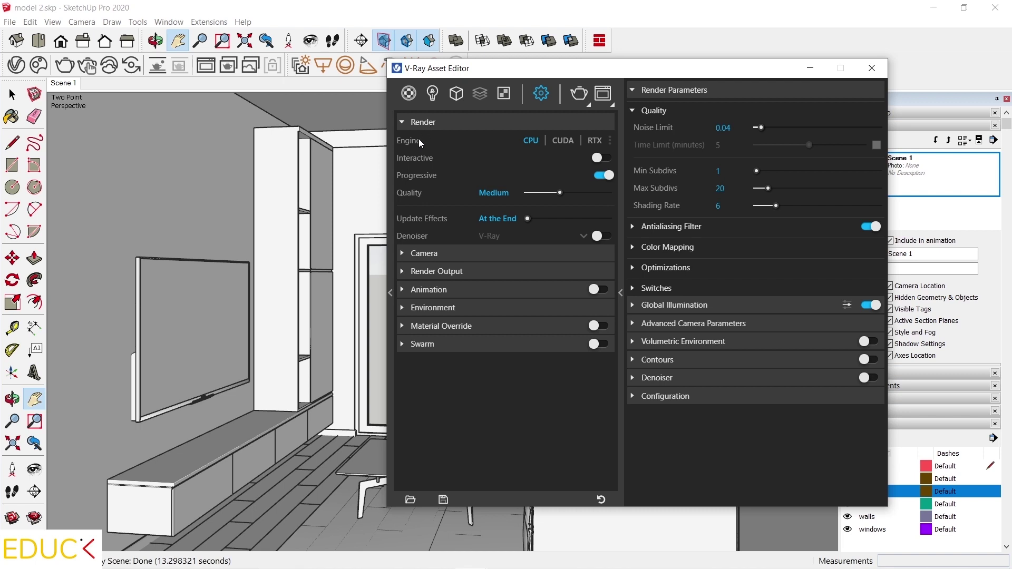
mouse_move(422, 140)
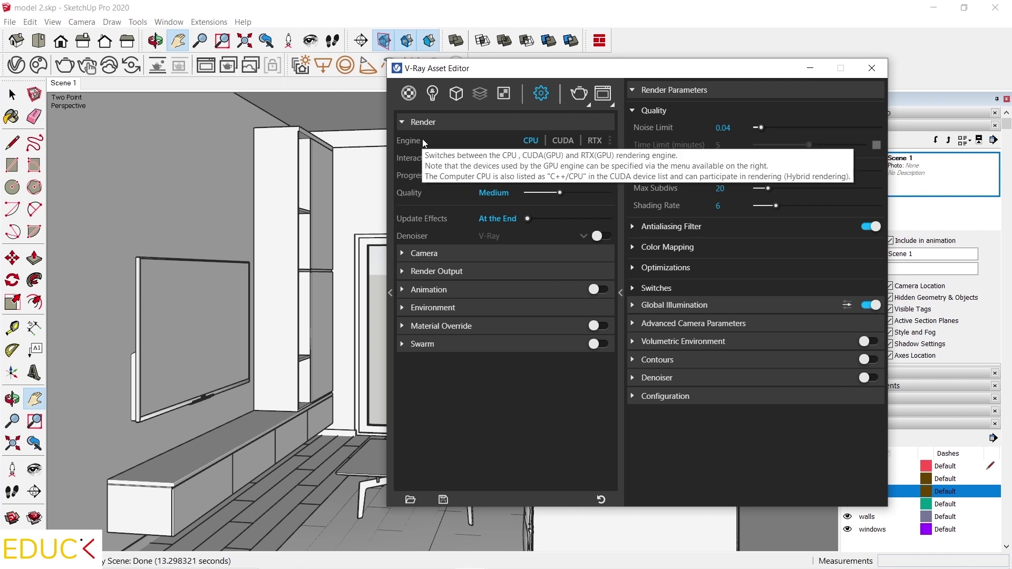
left_click(562, 140)
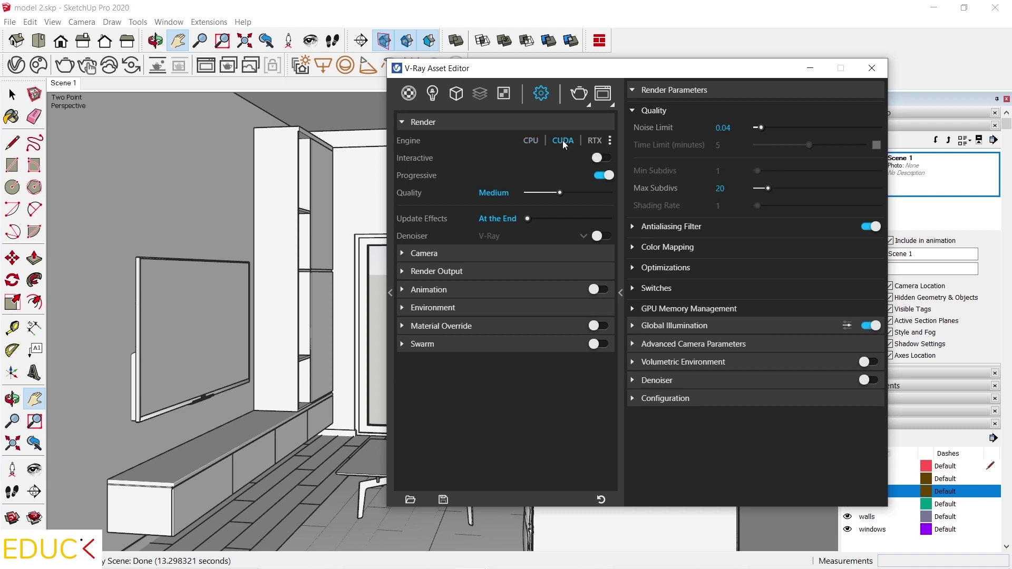
left_click(595, 141)
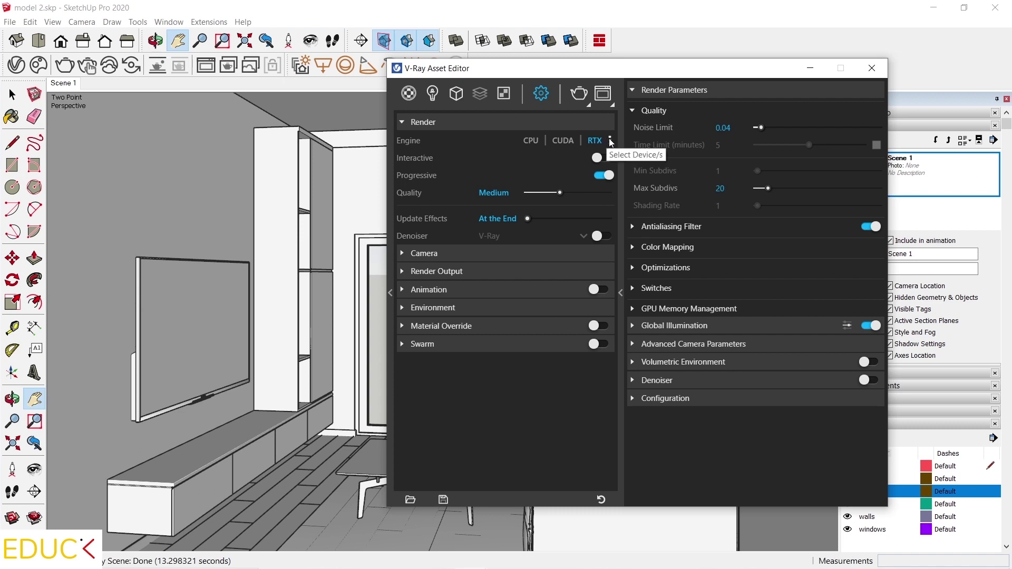
left_click(610, 141)
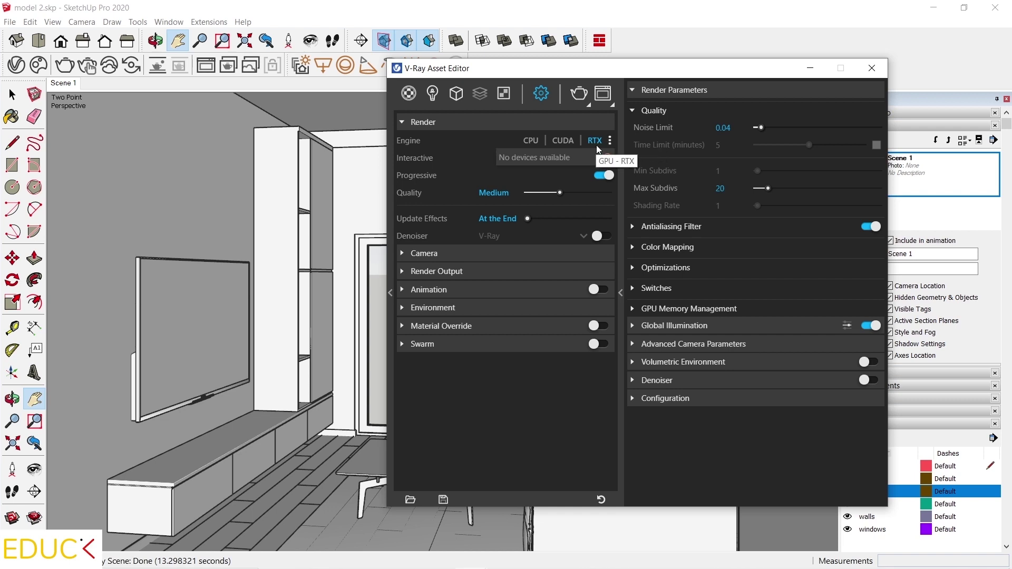
left_click(562, 140)
left_click(610, 140)
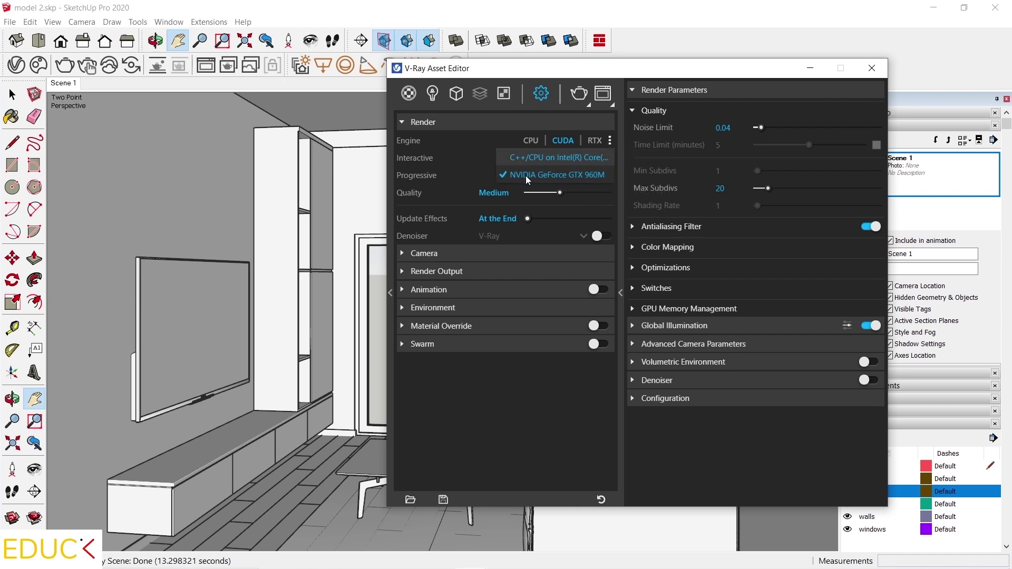
left_click(483, 146)
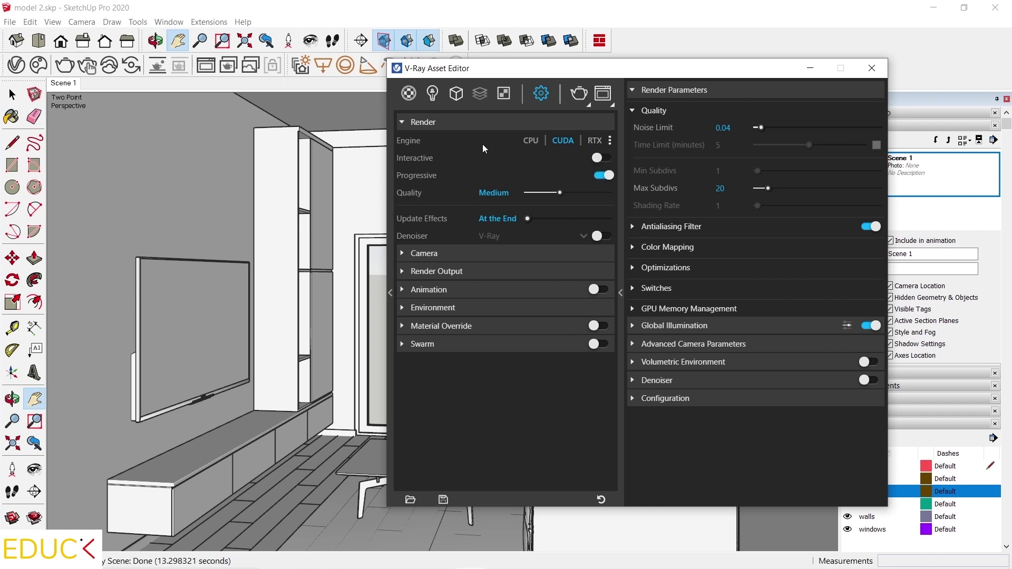
Enable interactive rendering with the CUDA engine and start rendering the living room scene.
mouse_move(443, 158)
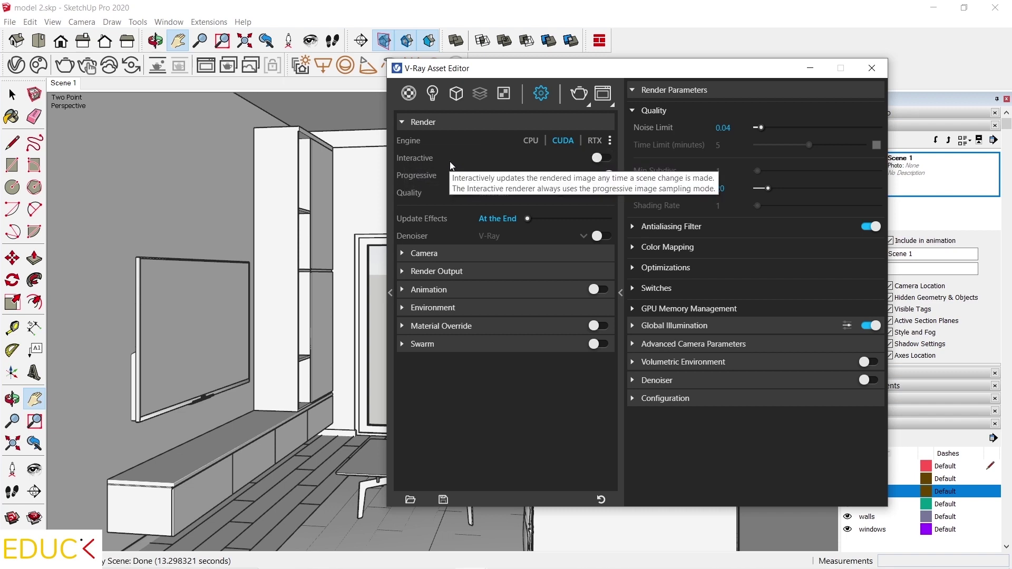
mouse_move(453, 184)
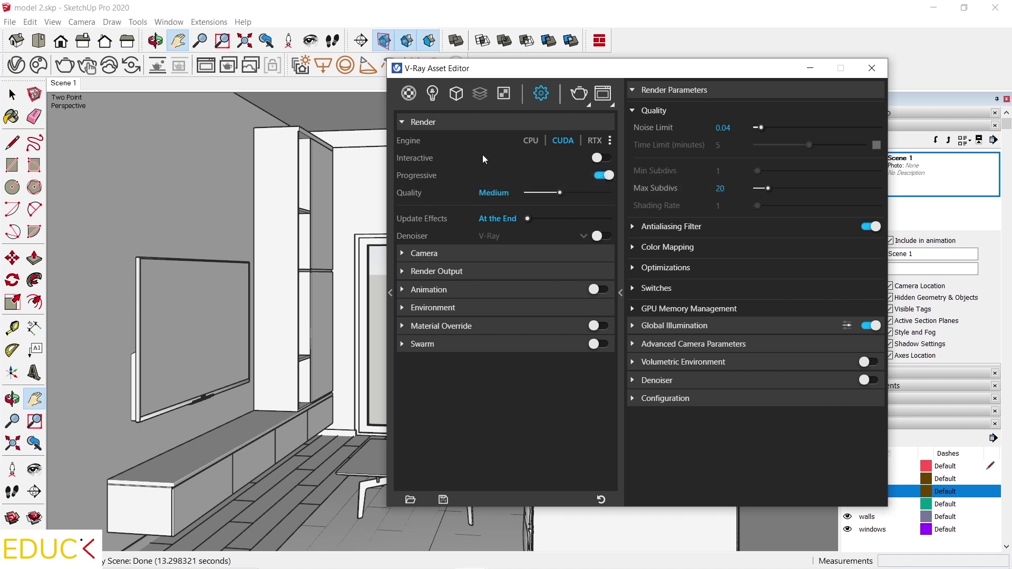
left_click(603, 158)
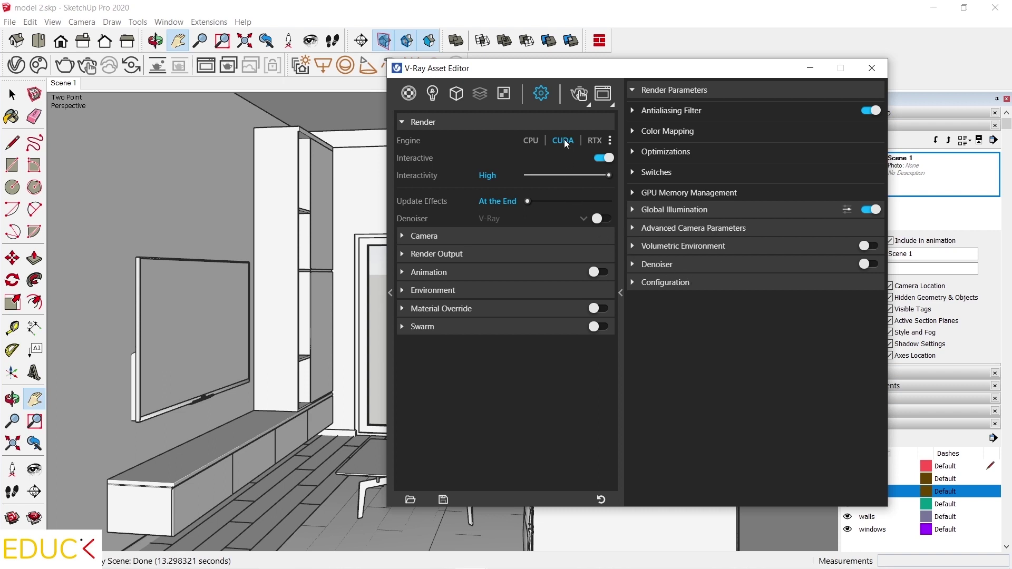
left_click(580, 97)
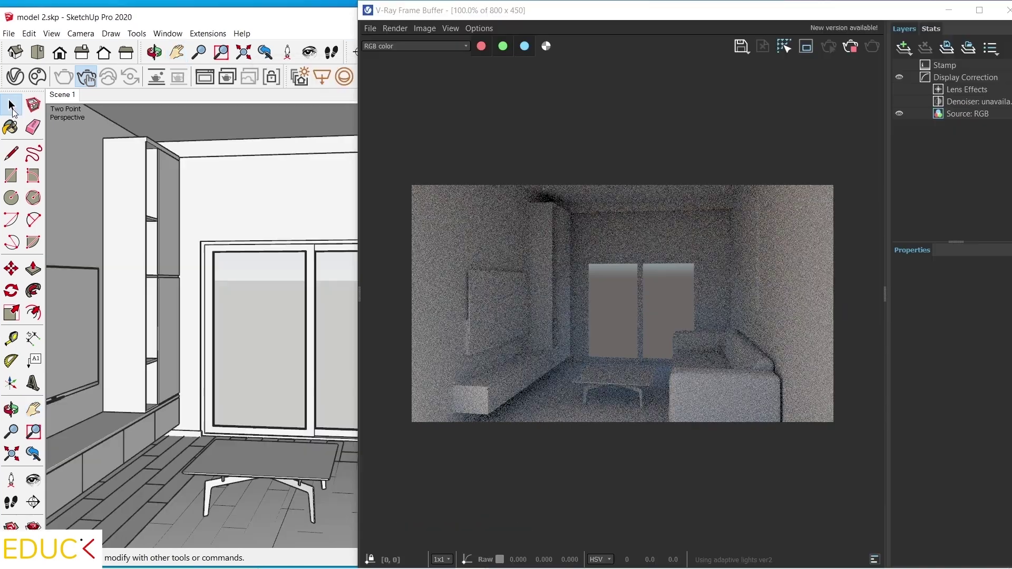
Move the coffee table straight up off the floor while the interactive render is running.
left_click(12, 106)
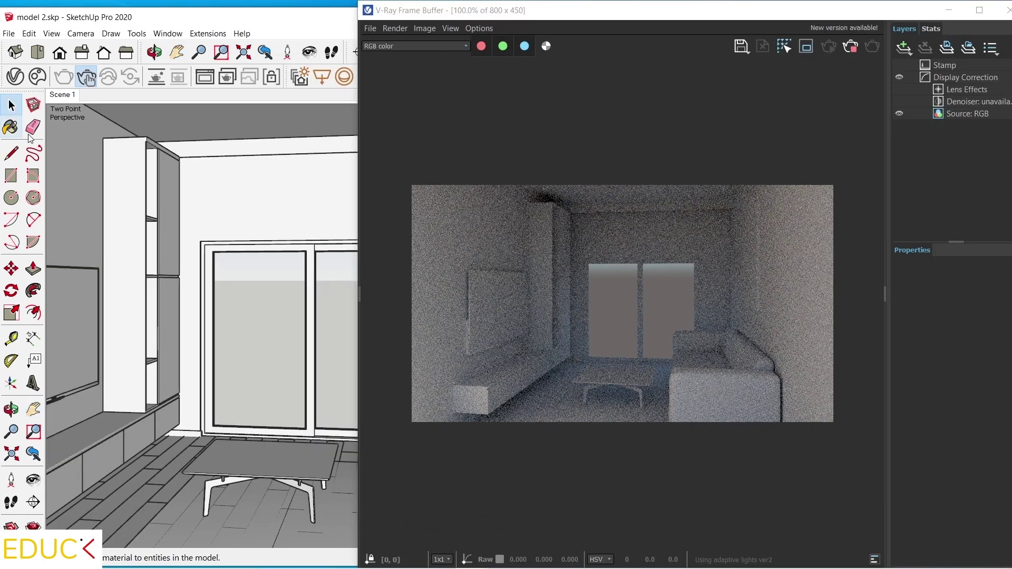
left_click(254, 460)
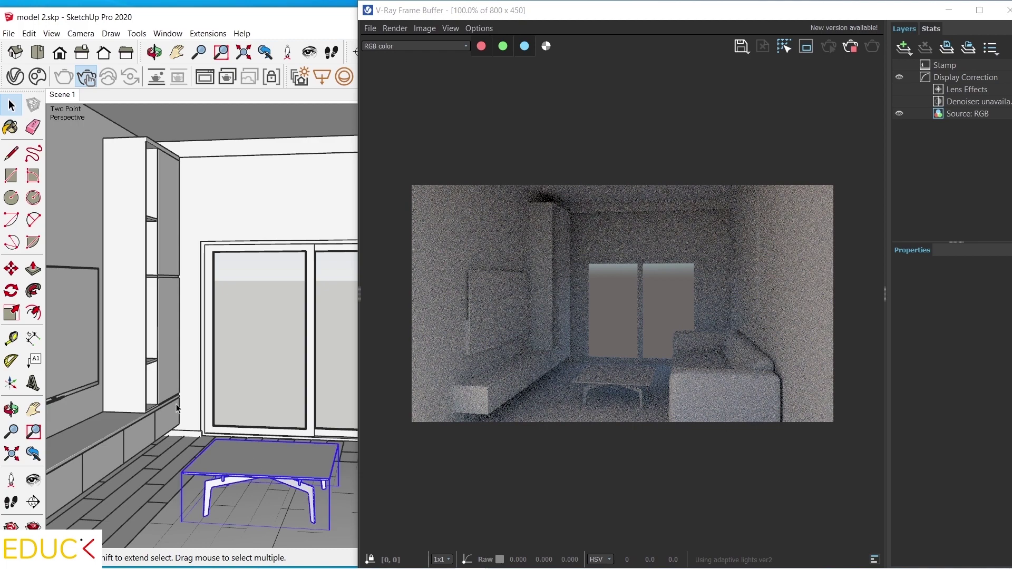
left_click(11, 269)
left_click(190, 280)
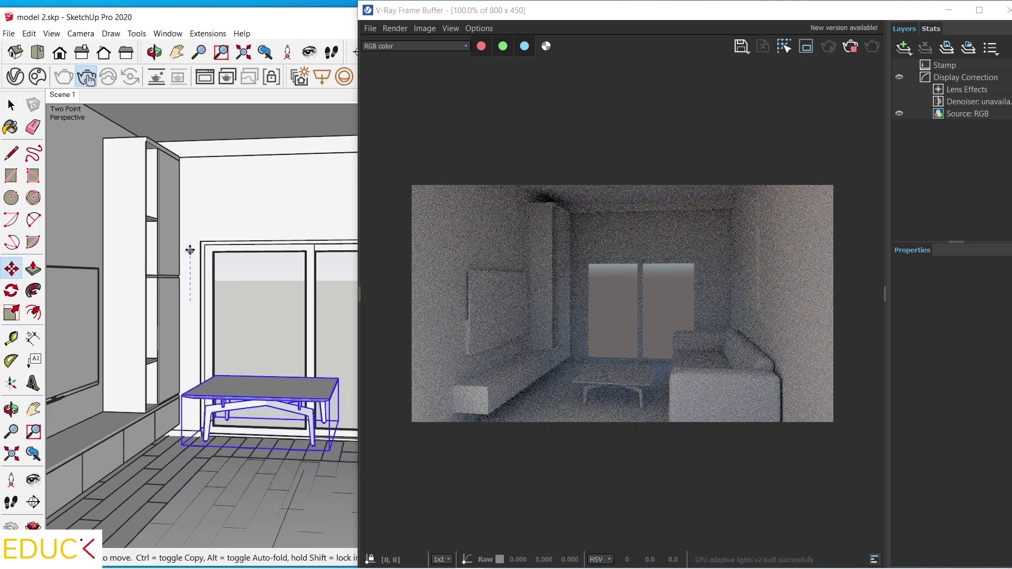
left_click(192, 249)
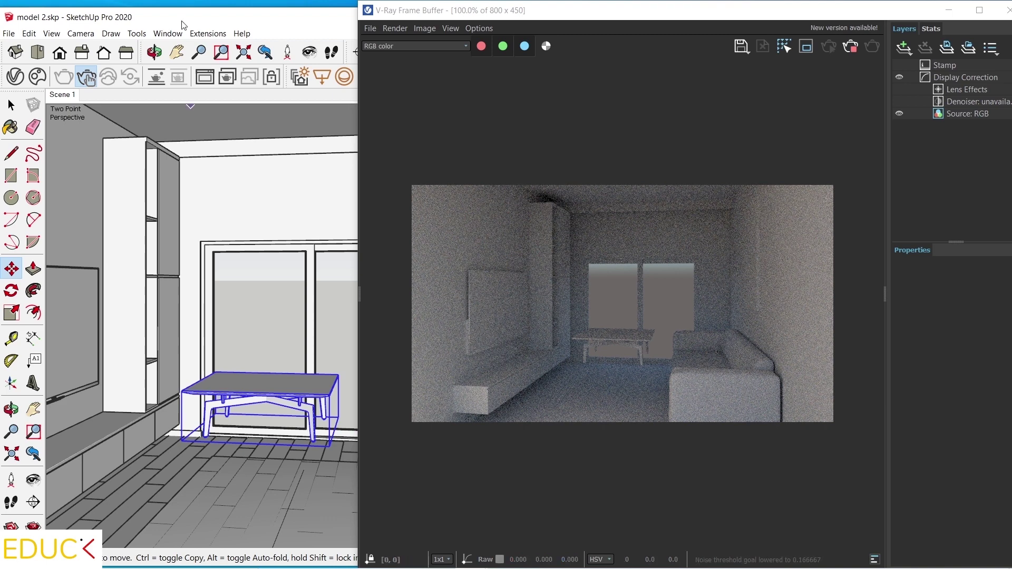
Undo the coffee table's move and stop the interactive render.
key("Return")
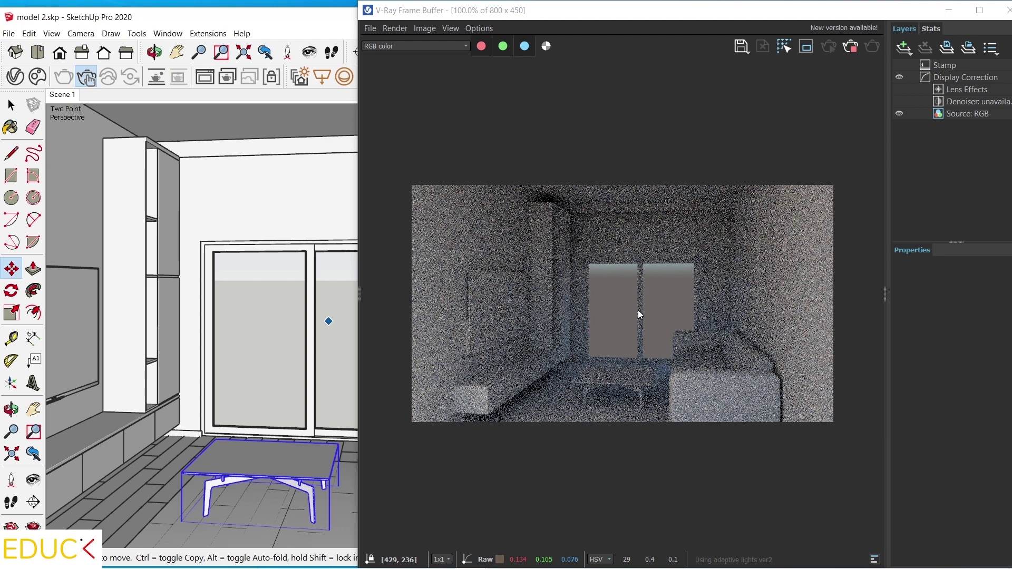
left_click(851, 49)
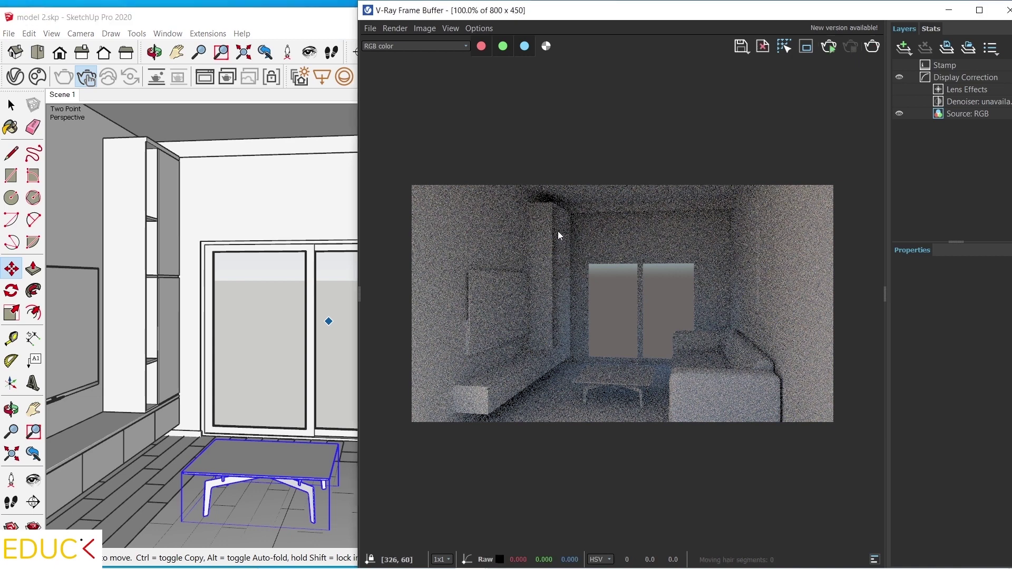
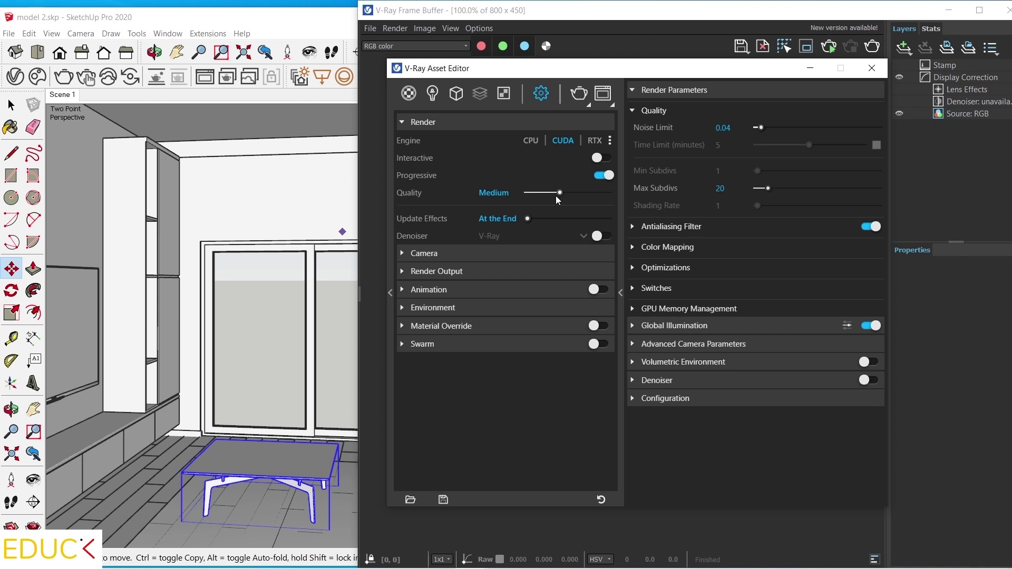
Try the High+ render quality, return it to Medium, and render the living room scene to inspect its quality.
left_click_drag(558, 194, 610, 195)
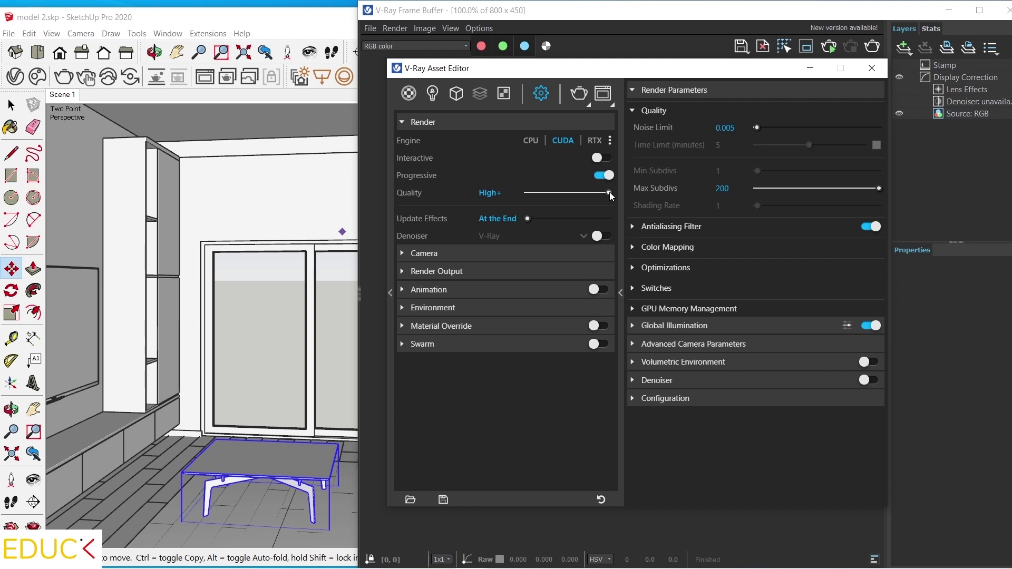
left_click_drag(610, 194, 556, 197)
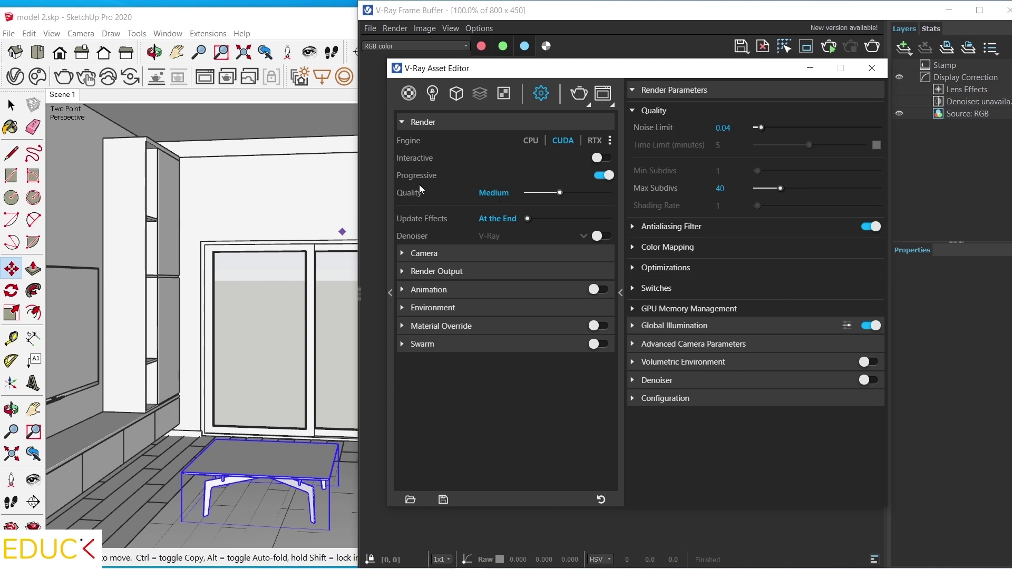
left_click(578, 94)
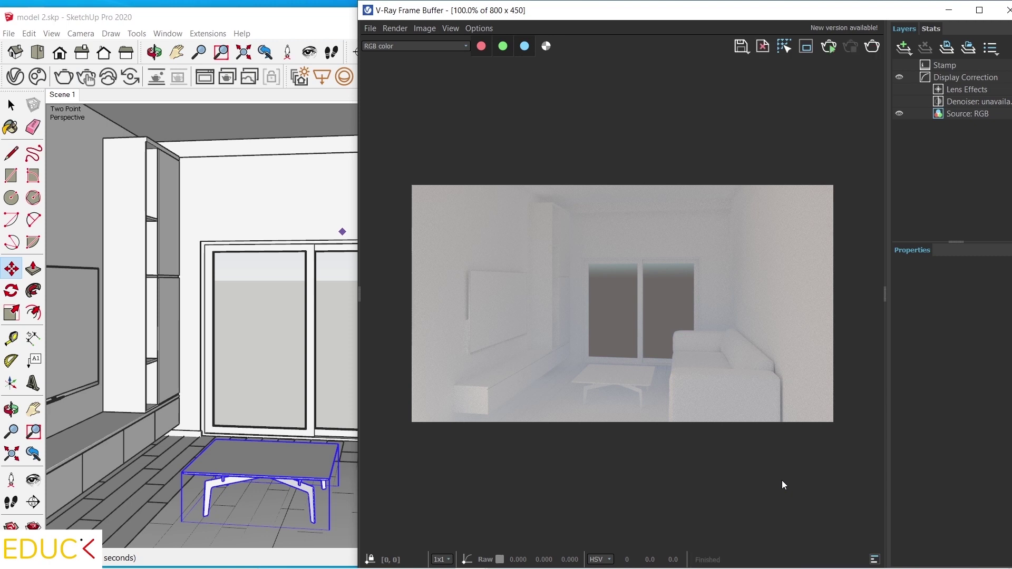
scroll(524, 345, "up", 2)
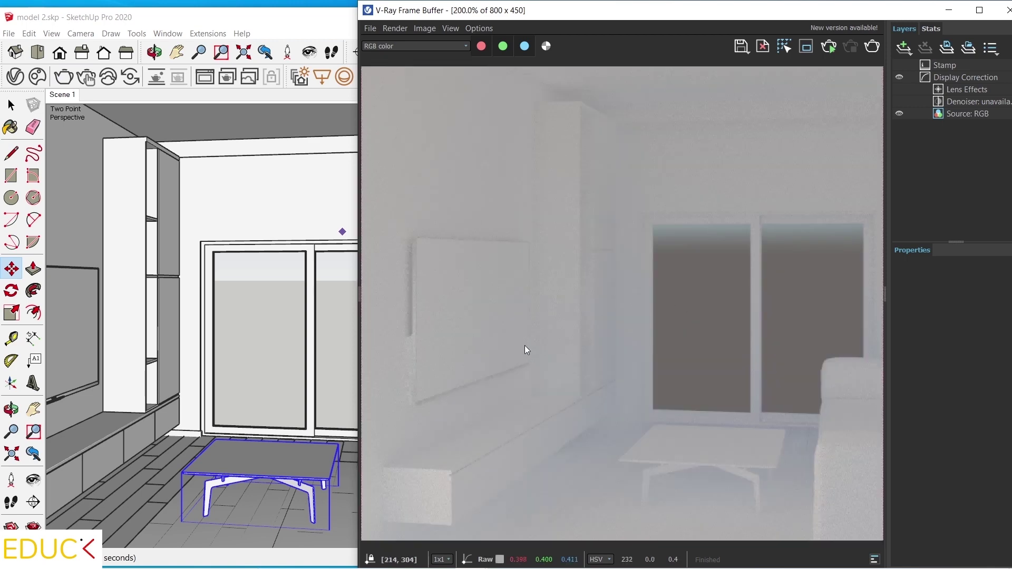
scroll(524, 345, "down", 2)
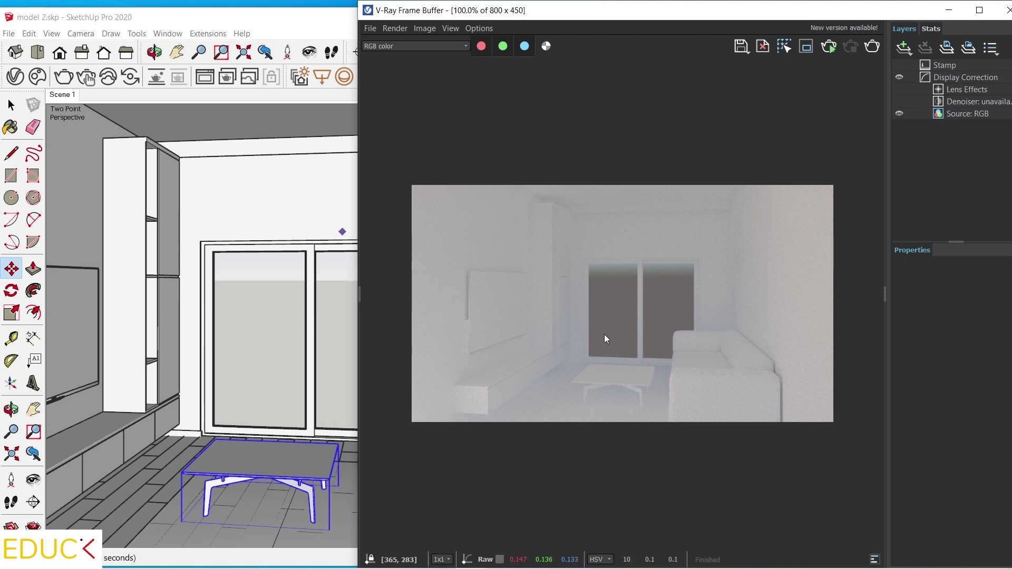
Compare the quality parameters with progressive rendering off and on and with interactive mode on, leaving only progressive rendering enabled.
left_click(299, 76)
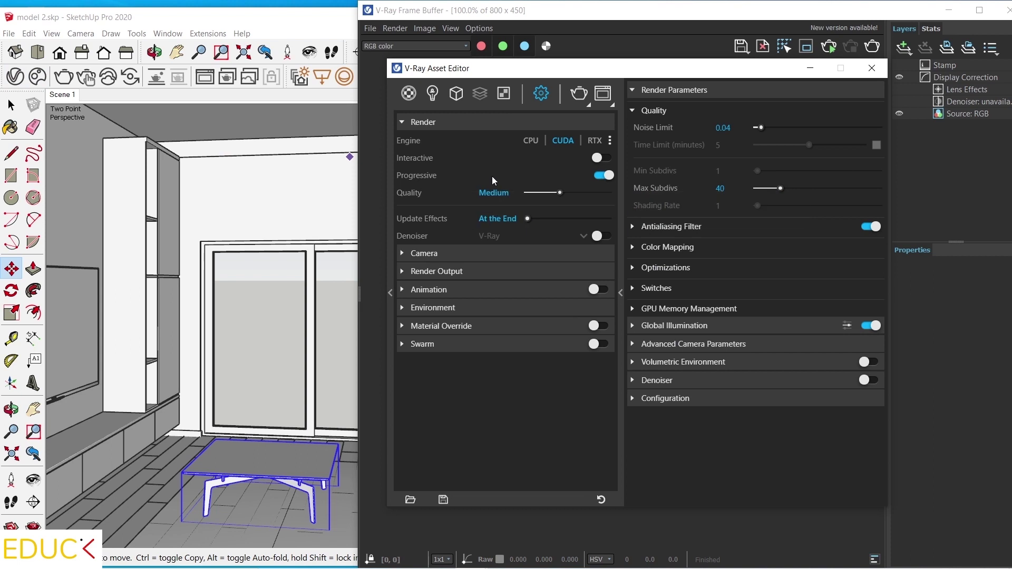
left_click(603, 175)
mouse_move(697, 129)
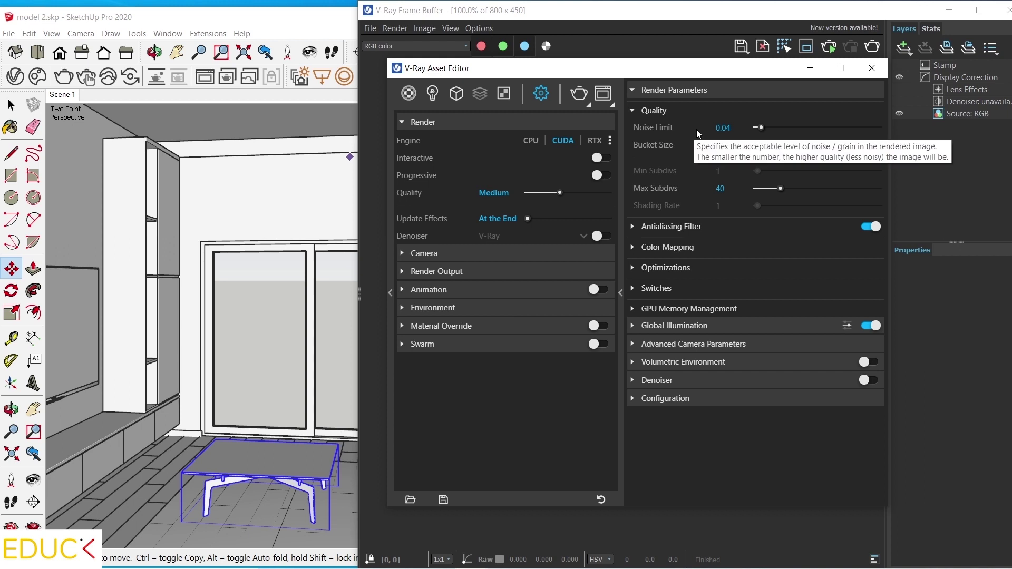
left_click(598, 158)
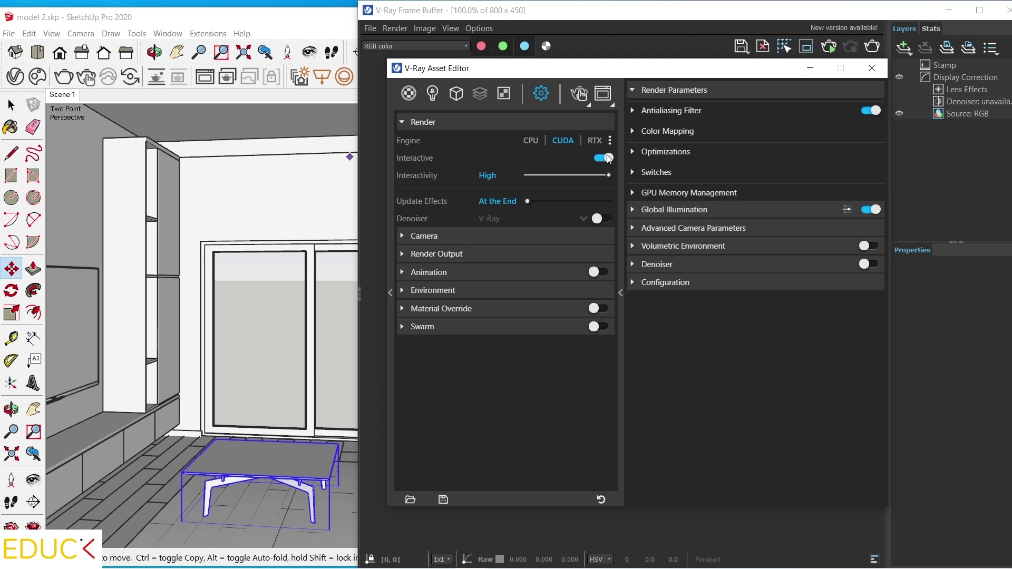
left_click(605, 158)
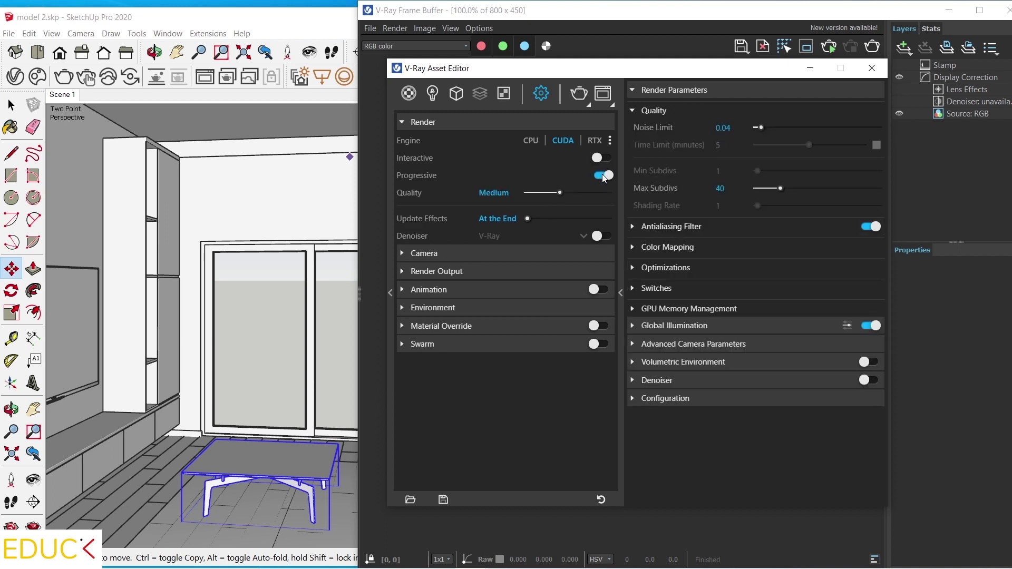
left_click(604, 176)
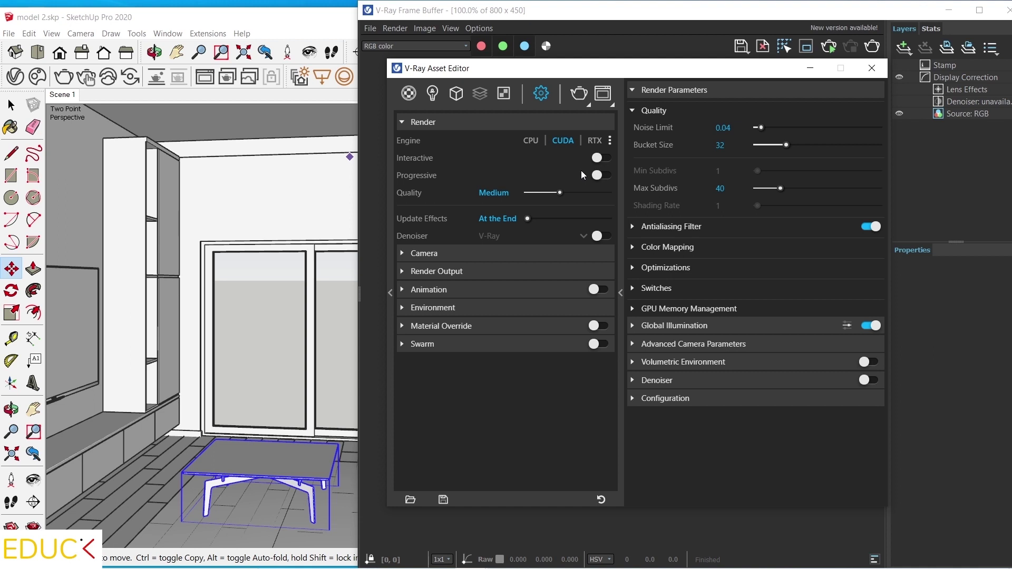
left_click(600, 175)
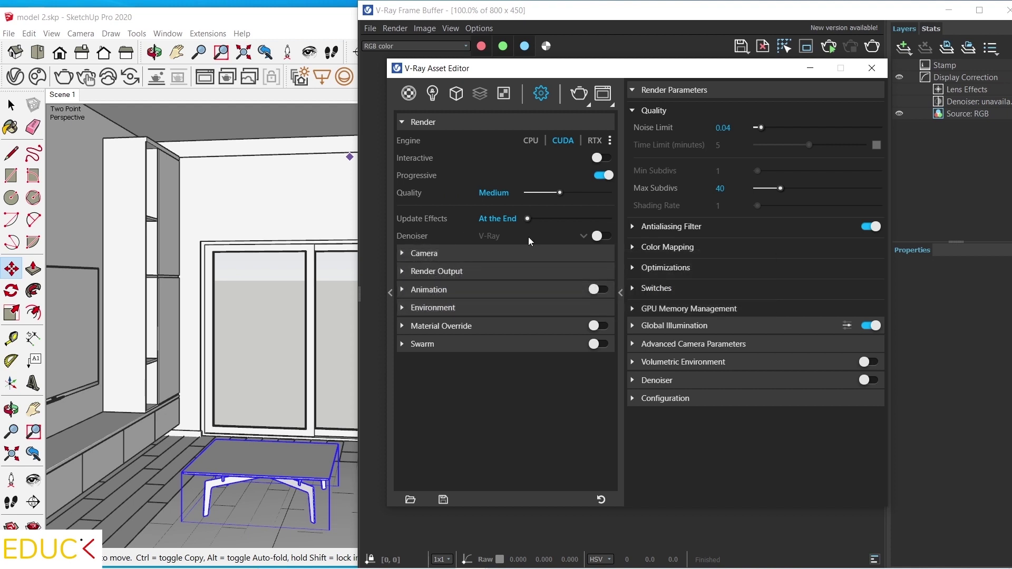
Enable the denoiser in the render settings and choose V-Ray as its type.
left_click(599, 236)
left_click(552, 235)
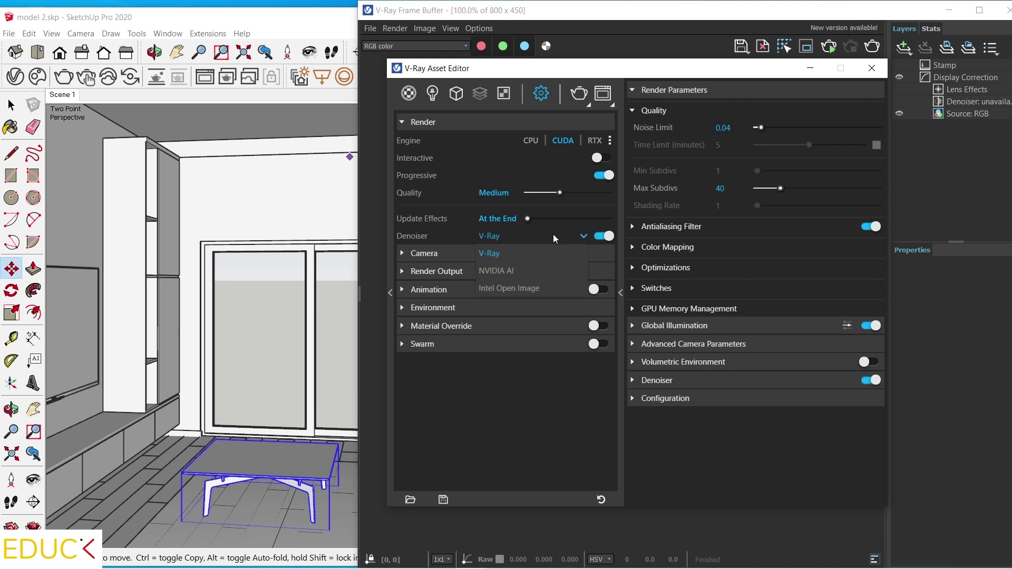
left_click(508, 255)
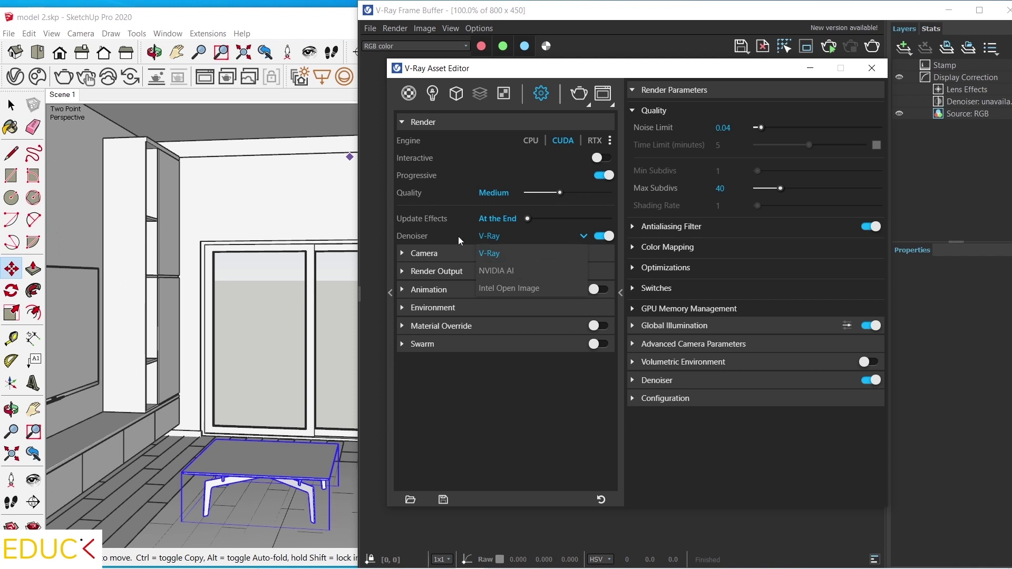
Examine the camera settings, including the camera type, exposure value and white balance.
left_click(430, 253)
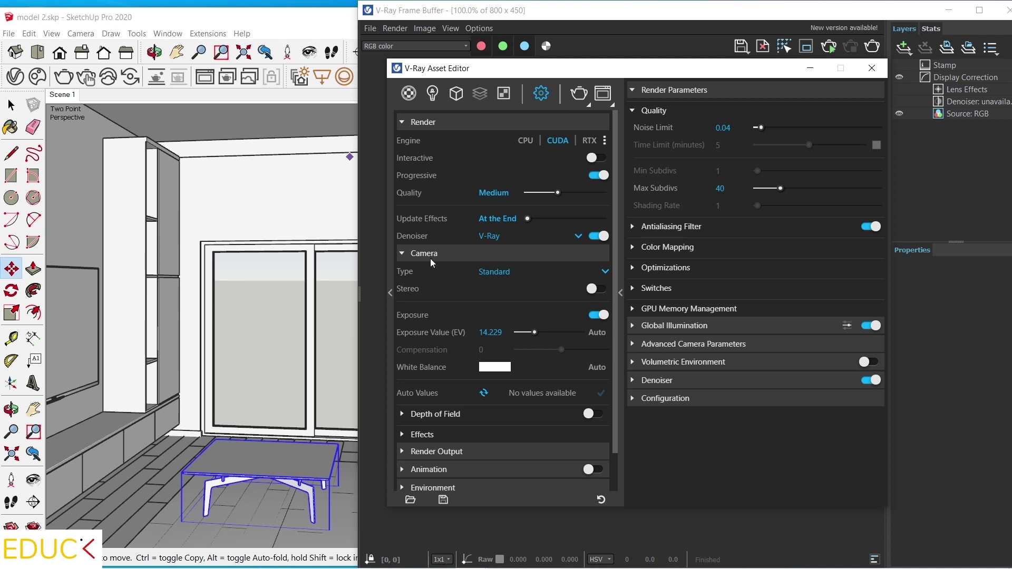
mouse_move(420, 335)
left_click(422, 253)
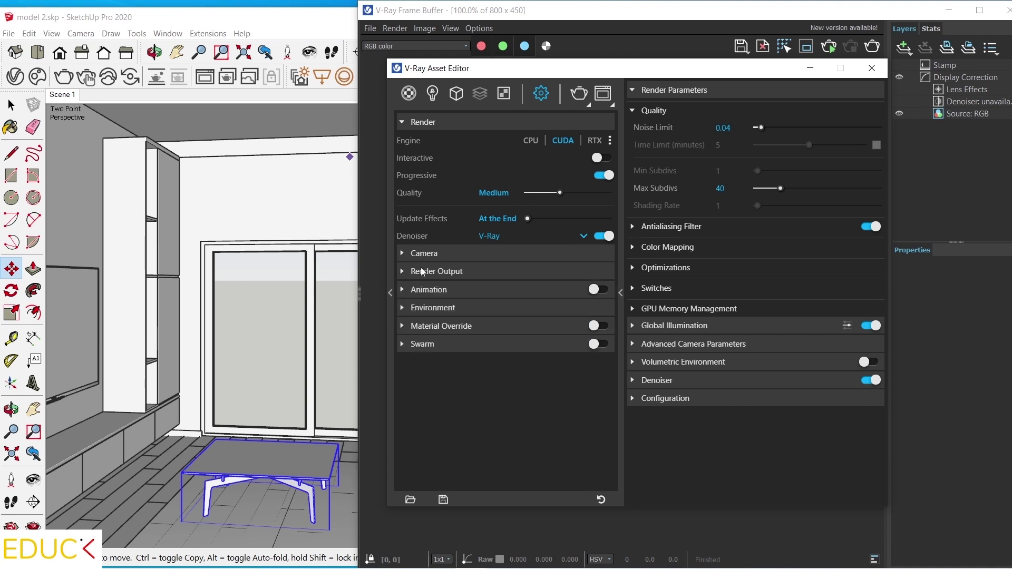
Try a render output image width of 3000 pixels and return the width to 800.
left_click(421, 272)
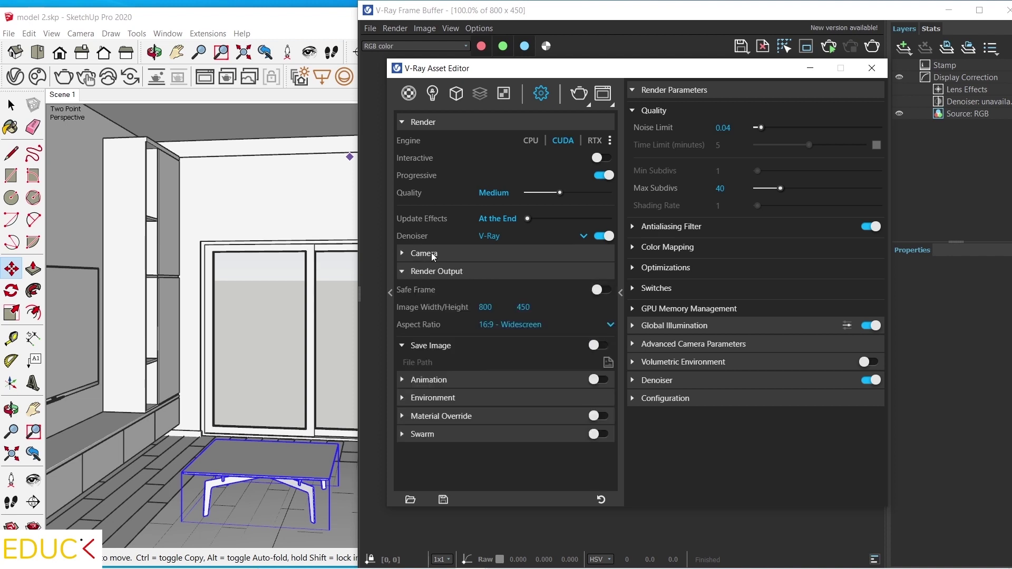
double_click(487, 307)
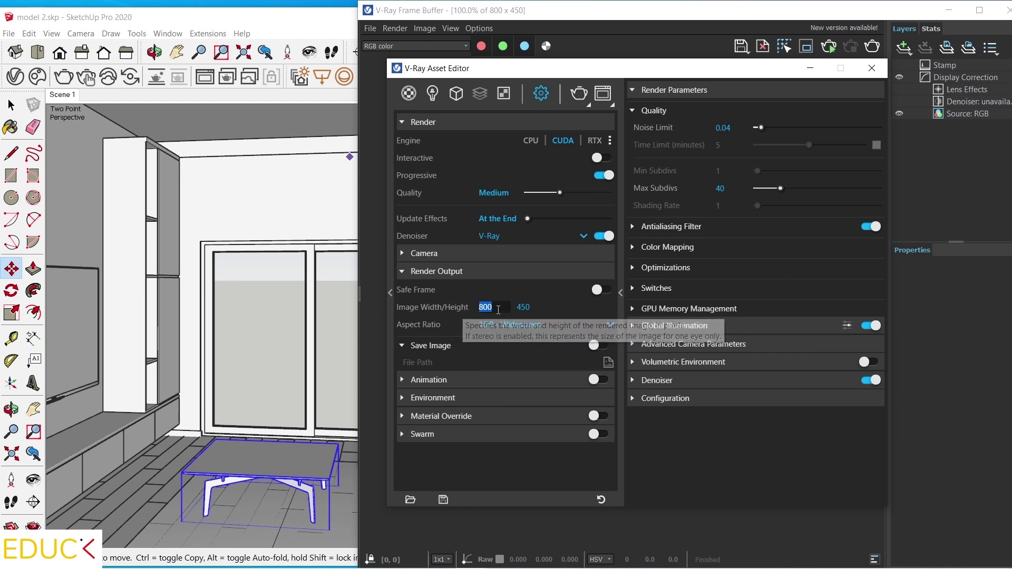
type("3000")
left_click(537, 308)
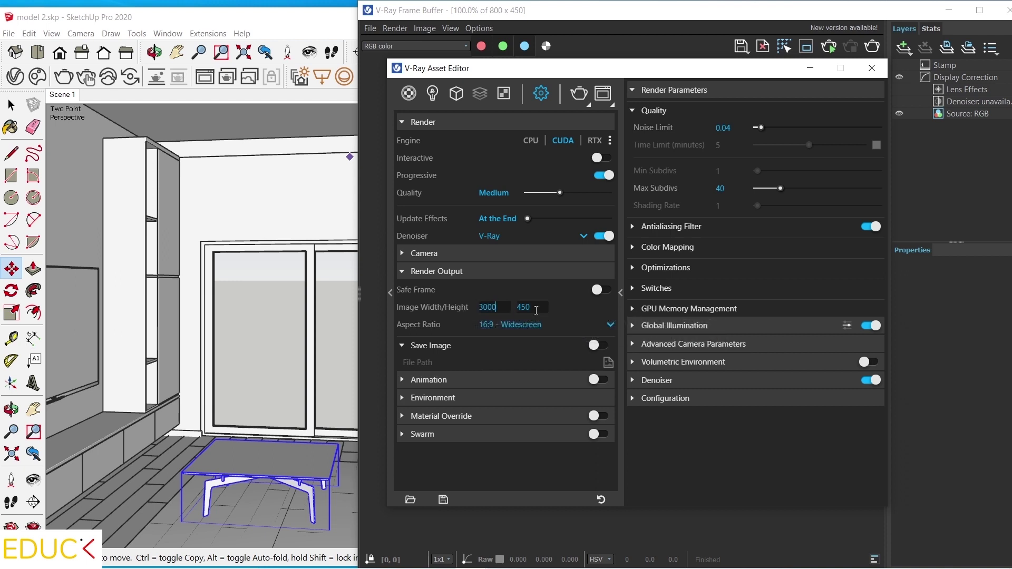
left_click(498, 306)
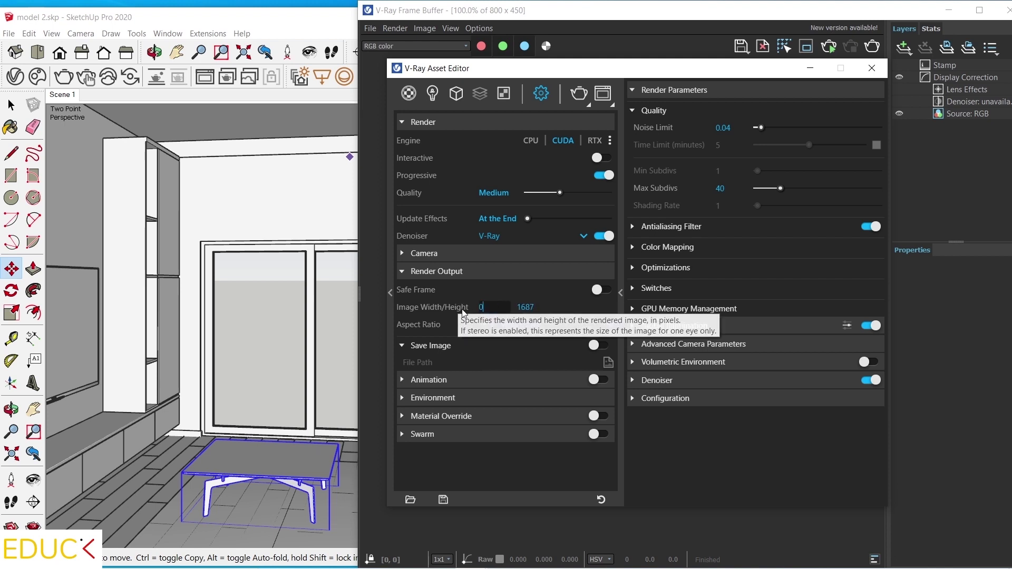
type("800")
key("Return")
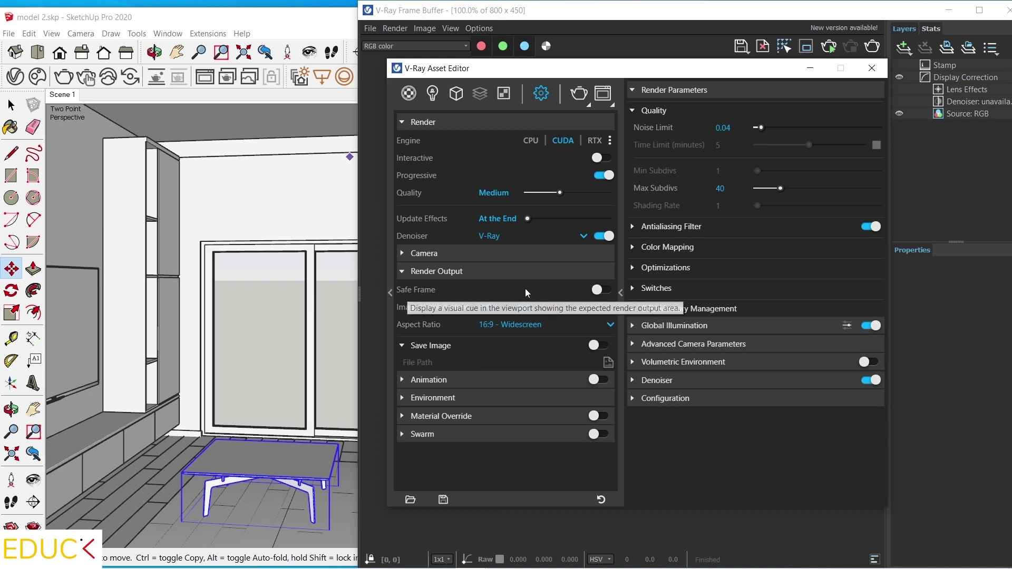
Enable the safe frame and set the aspect ratio to 1:1 - Square, checking the framing in the viewport.
left_click(602, 290)
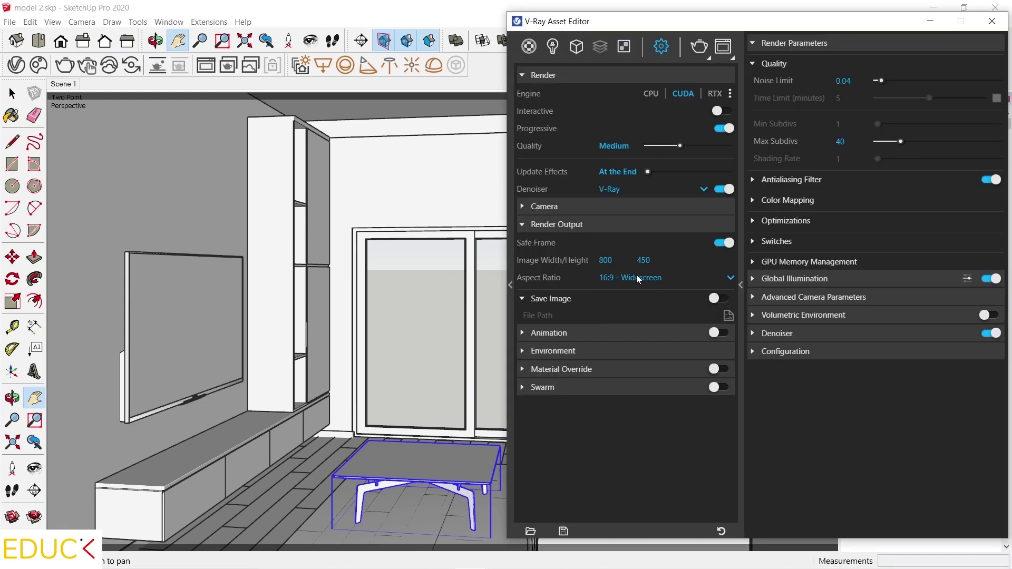
left_click(638, 278)
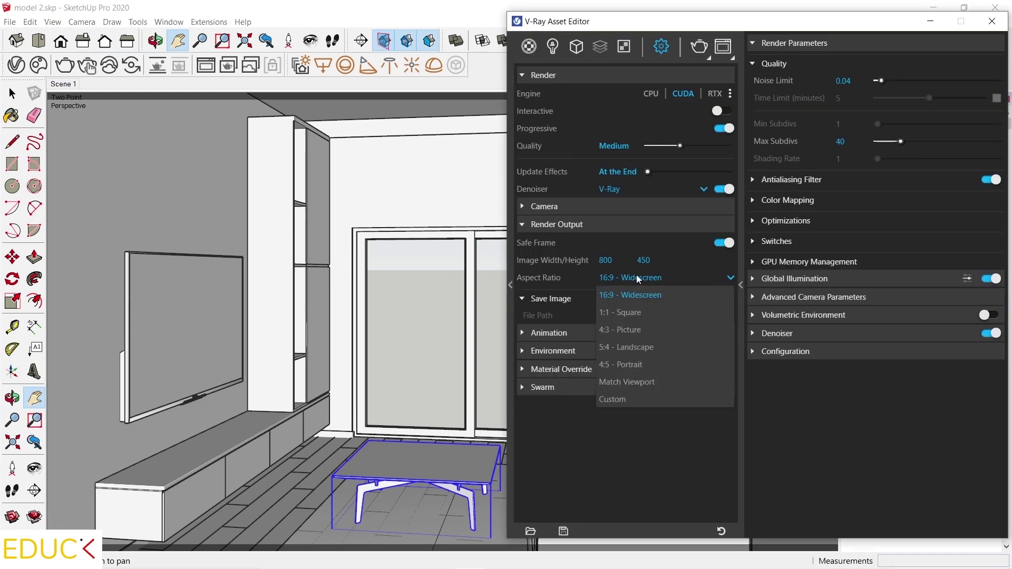
left_click(632, 313)
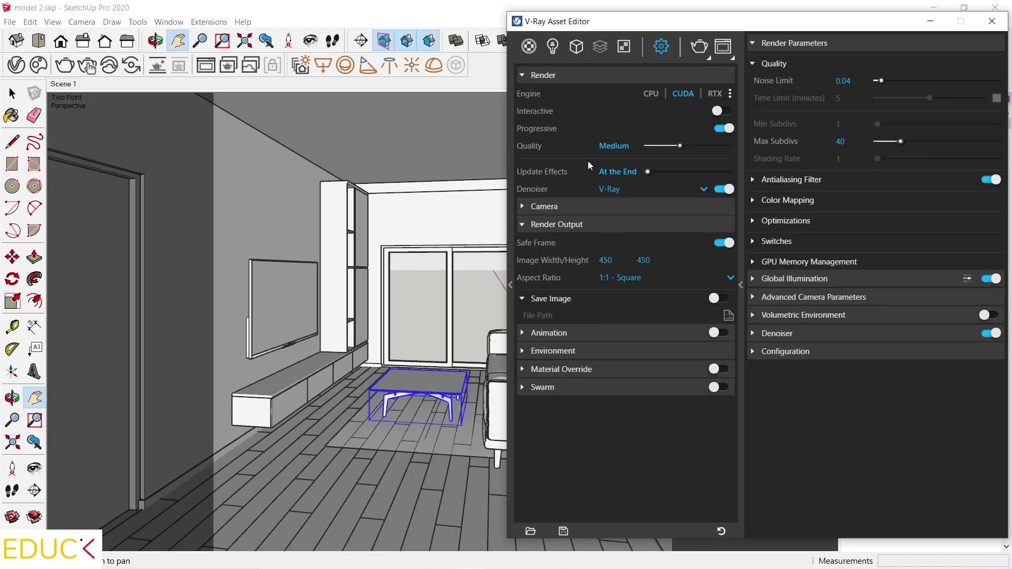
left_click_drag(535, 29, 742, 367)
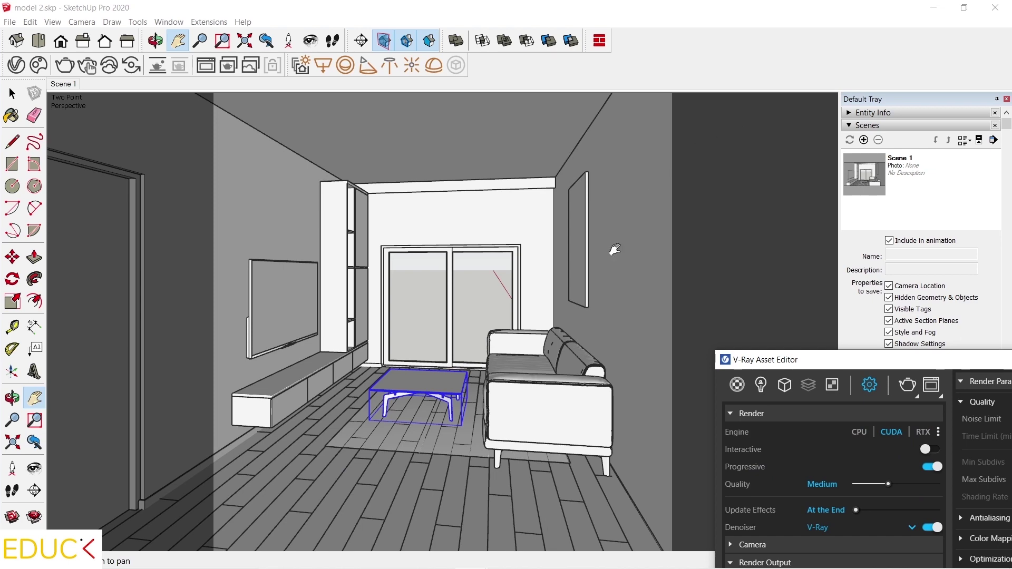
Set the render output's aspect ratio back to 16:9 - Widescreen and collapse the output settings.
left_click_drag(822, 359, 510, 52)
left_click(510, 308)
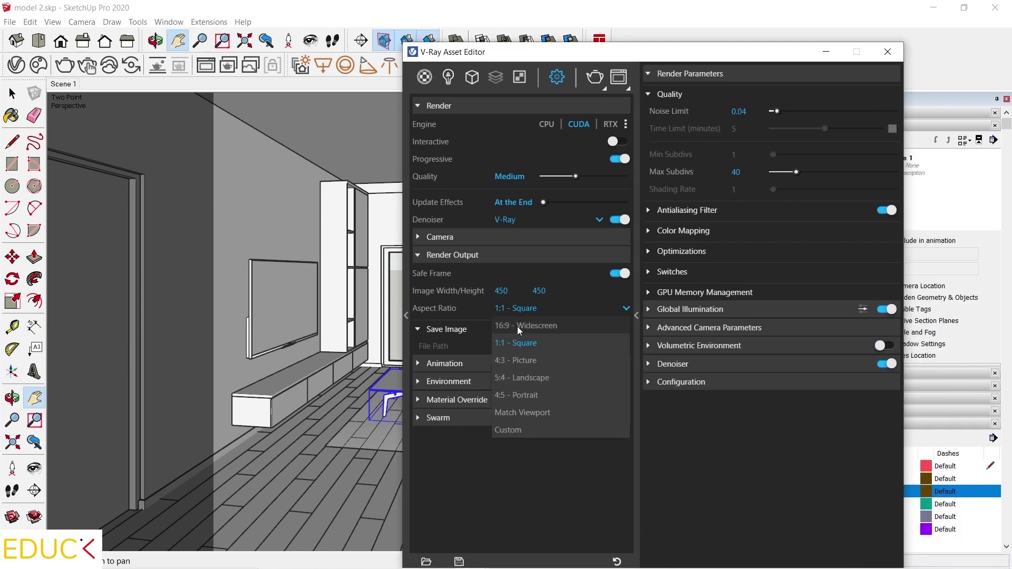
left_click(517, 327)
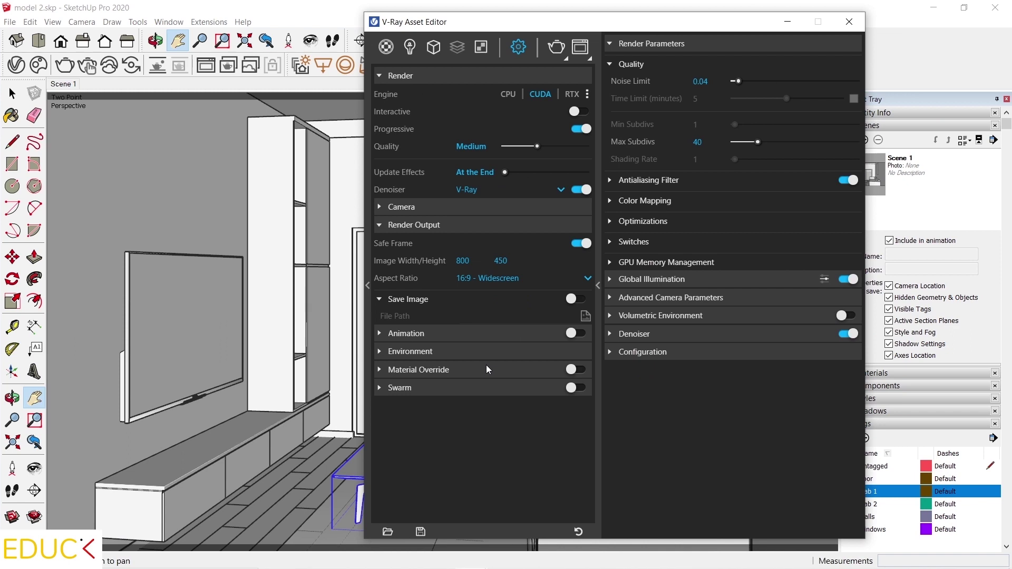
left_click(393, 230)
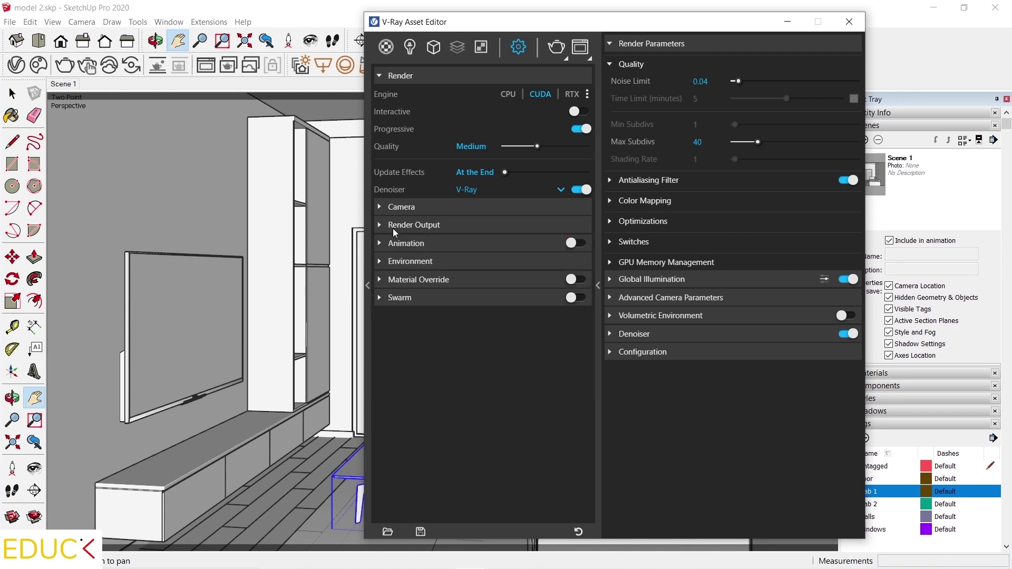
Examine the Material Override options, the scene's V-Ray material list and SketchUp's own materials.
left_click(390, 279)
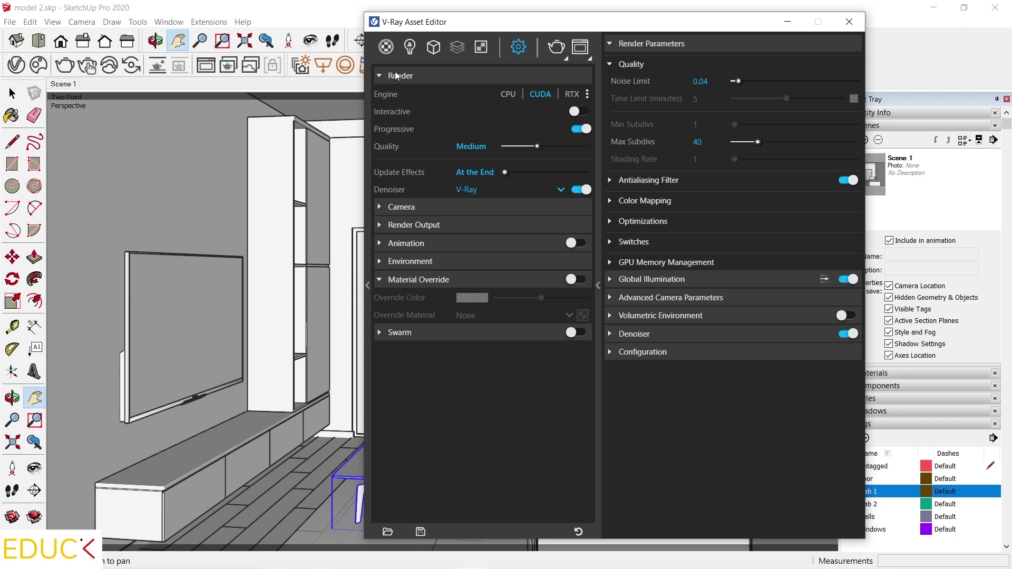
left_click(386, 47)
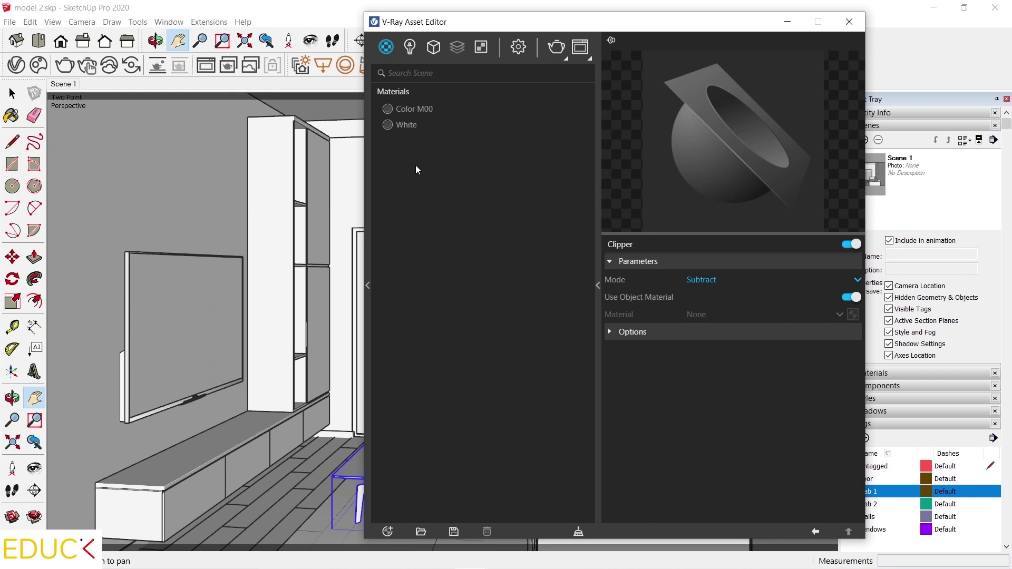
left_click_drag(554, 26, 438, 38)
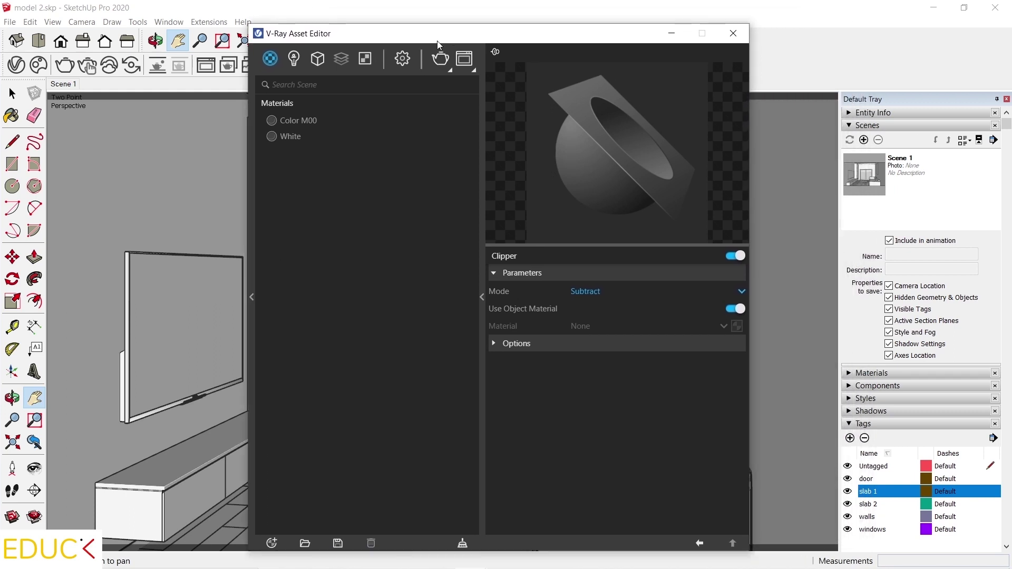
left_click(873, 126)
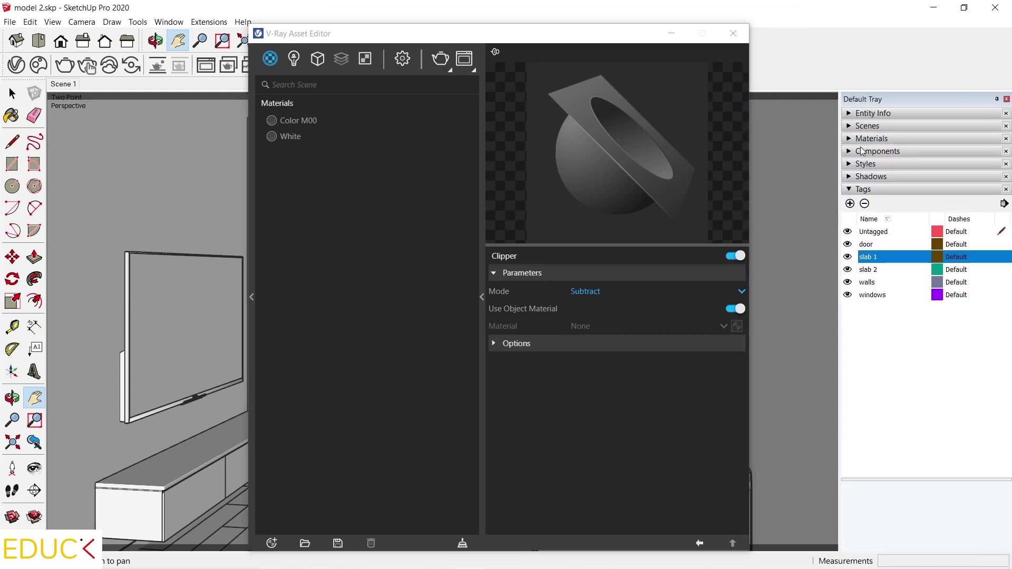
left_click(870, 138)
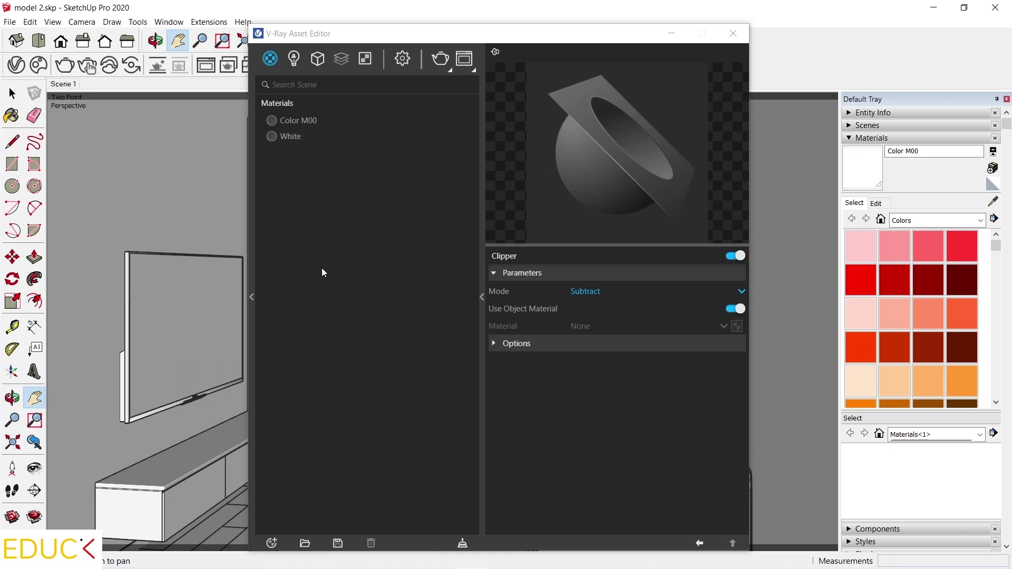
Return to the V-Ray render settings and enable Material Override for the whole scene.
left_click(402, 60)
left_click(402, 59)
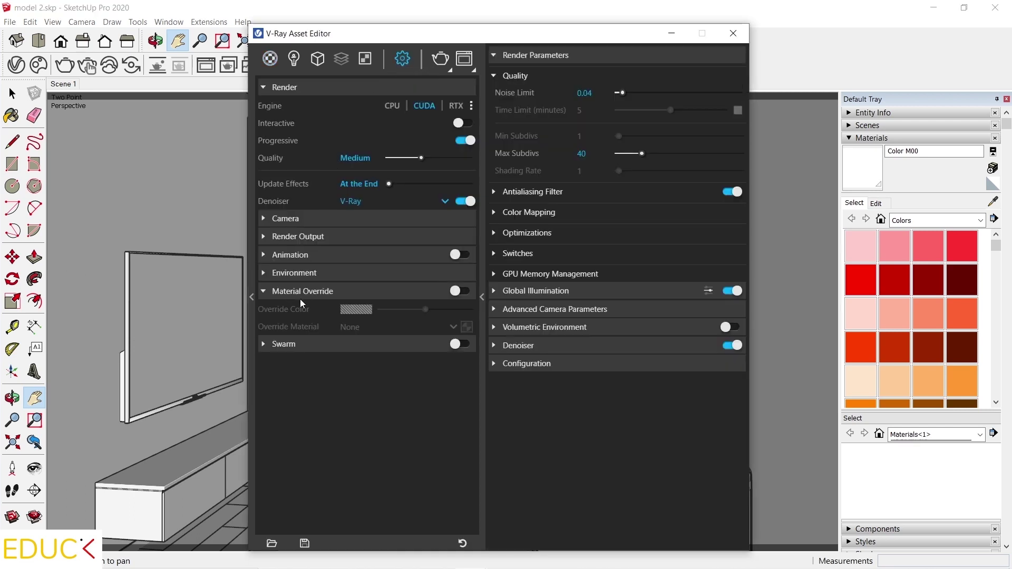
left_click(461, 291)
left_click_drag(416, 33, 738, 25)
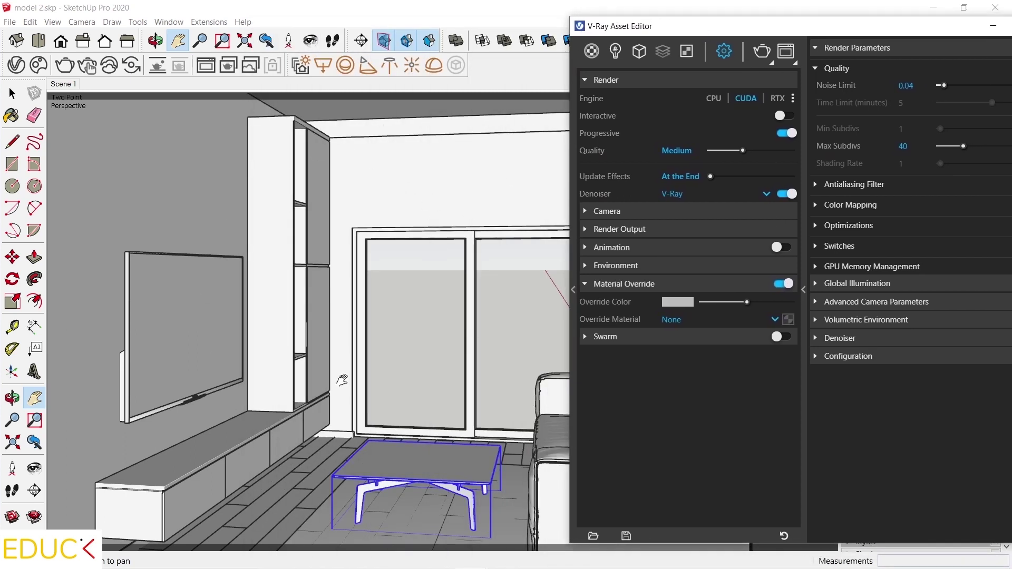
Check the override color in the color picker, brighten it slightly, and render the living room with the override material.
left_click(680, 301)
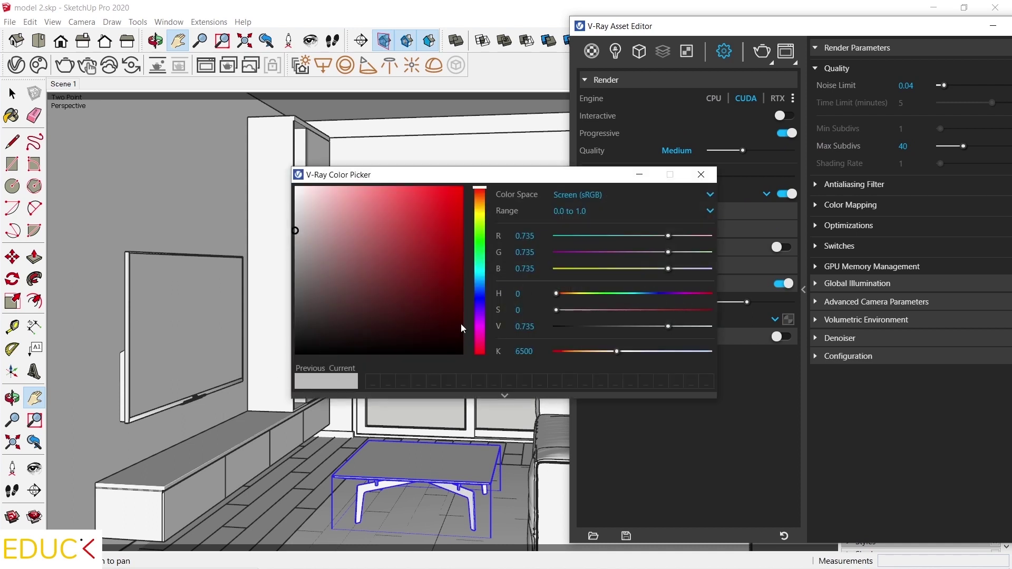
left_click(700, 174)
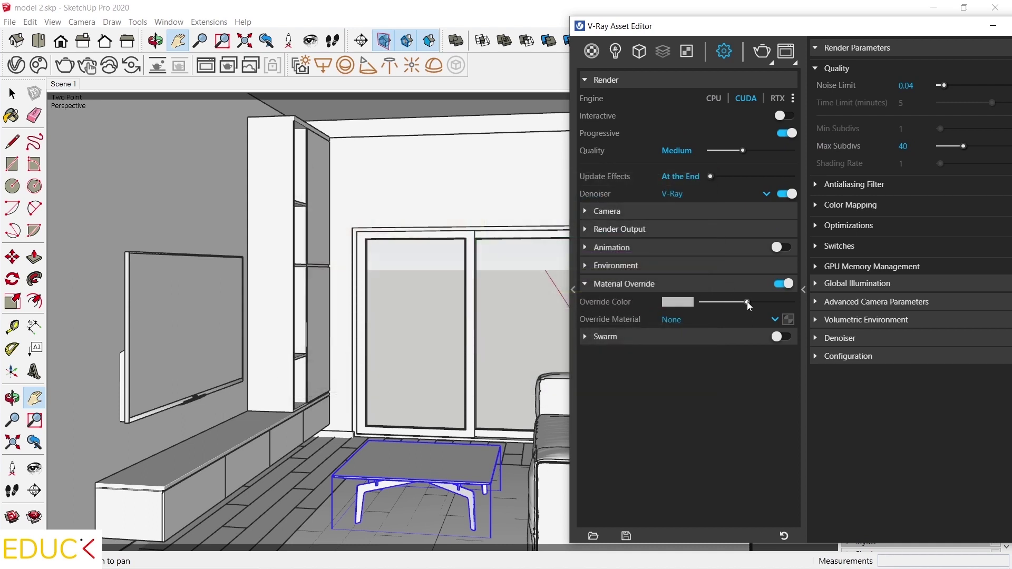
left_click_drag(749, 302, 757, 304)
left_click(762, 53)
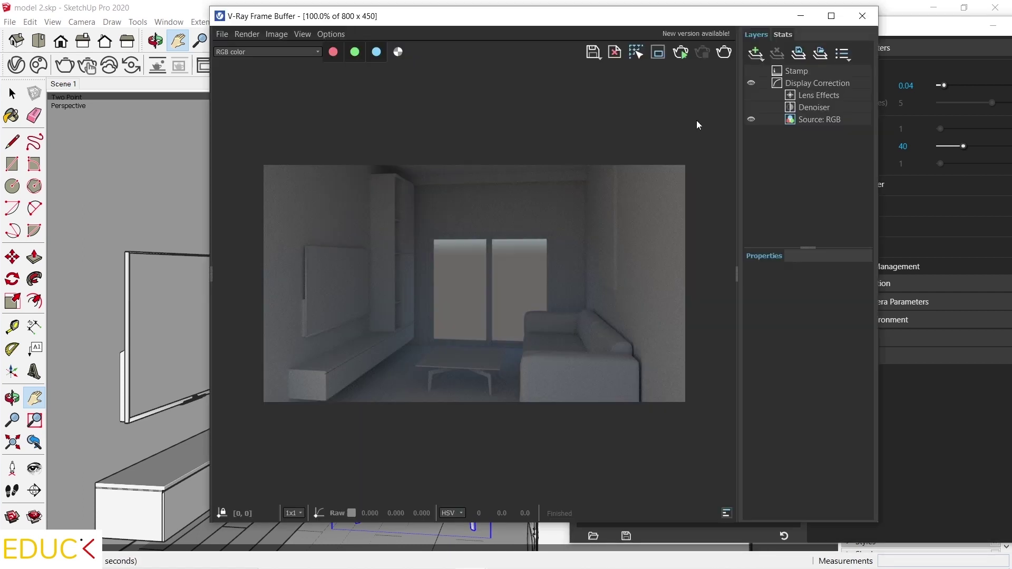